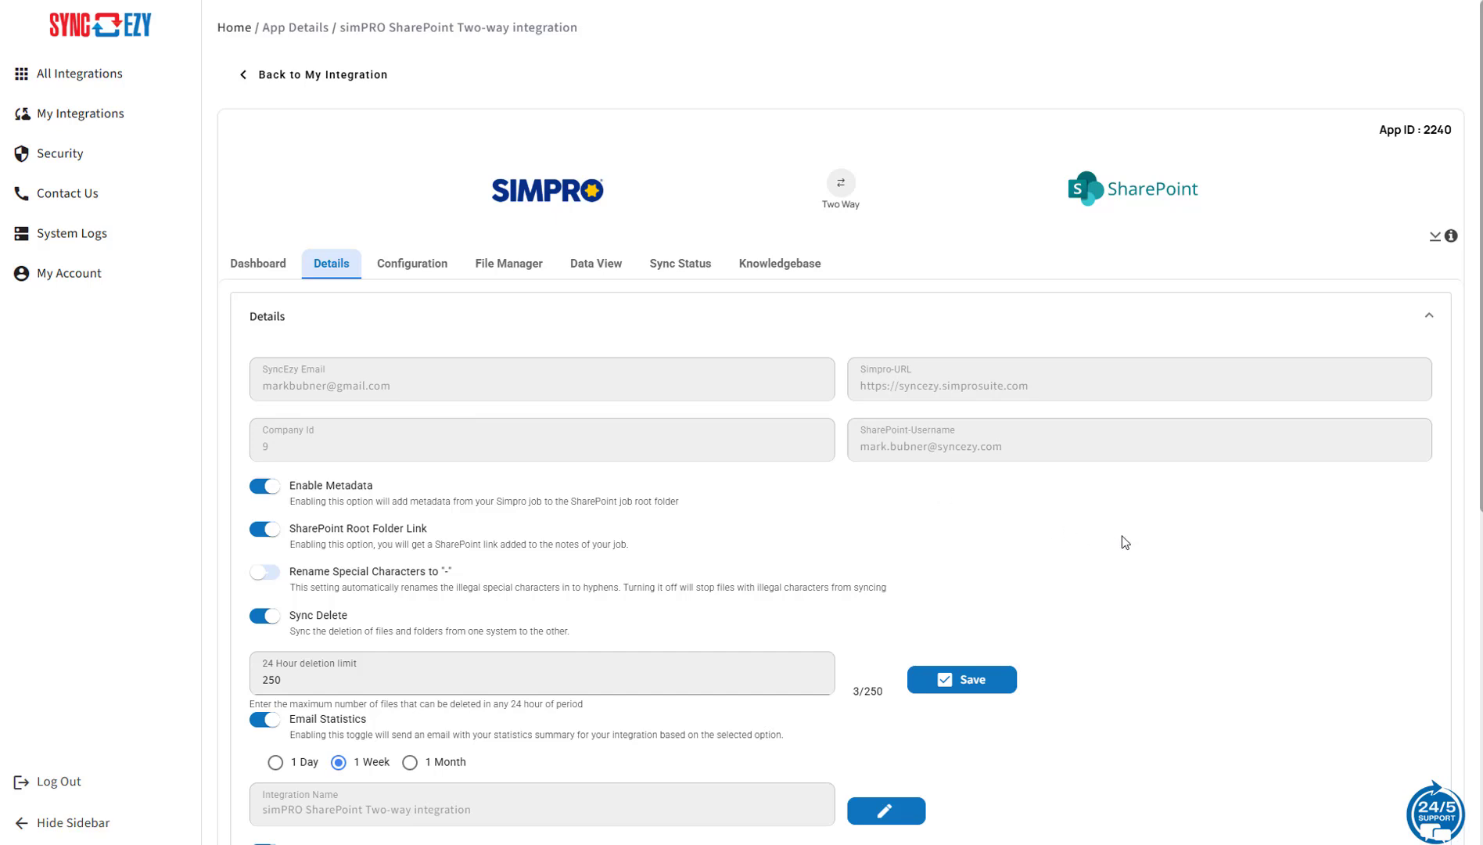
# Review the integration's detail settings, from metadata and deletion options through to the default attachment settings.
pyautogui.scroll(-3, 1123, 540)
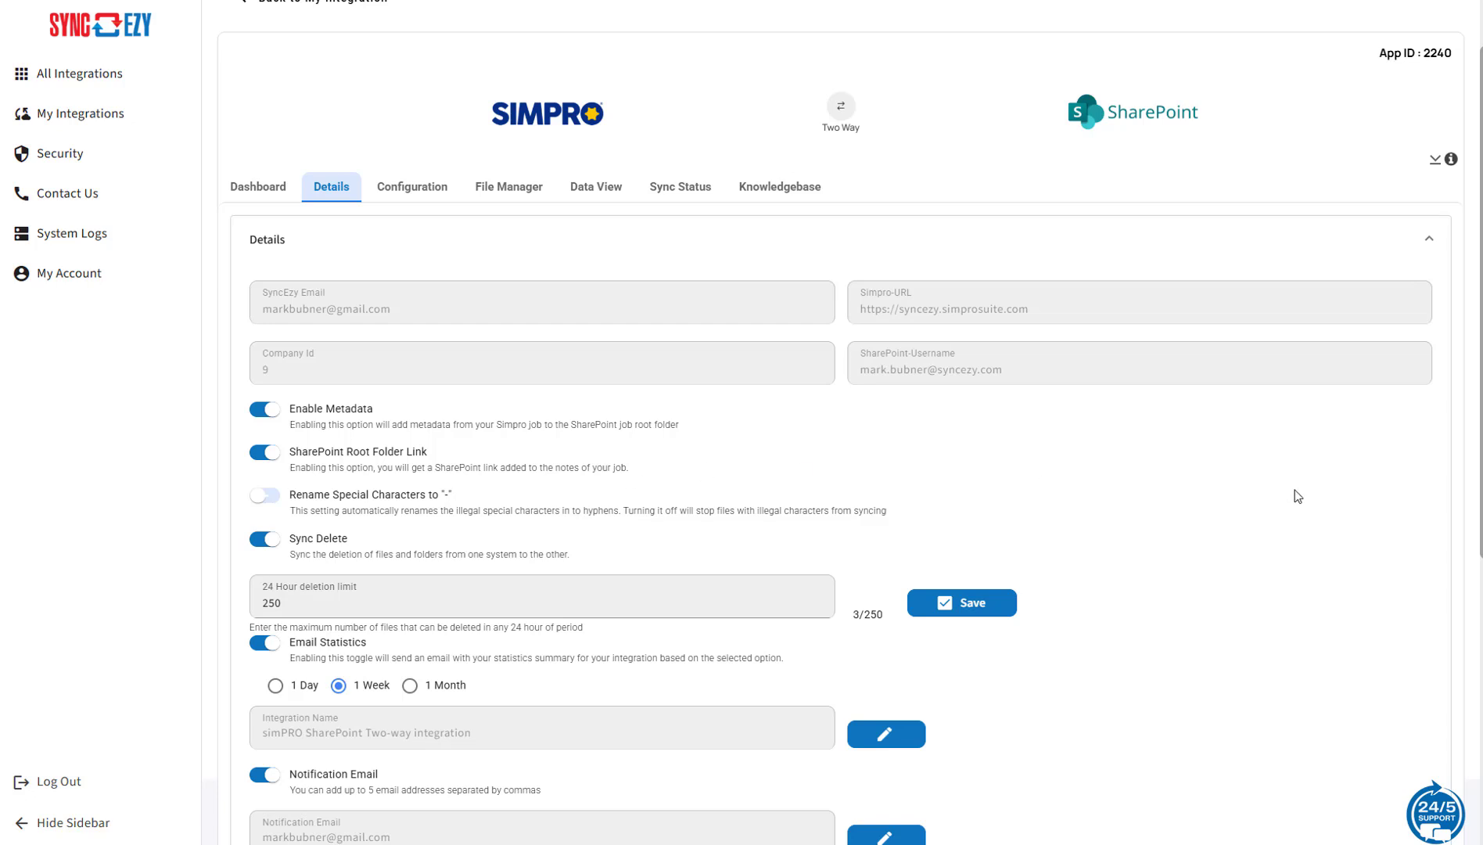
pyautogui.scroll(-2, 1285, 506)
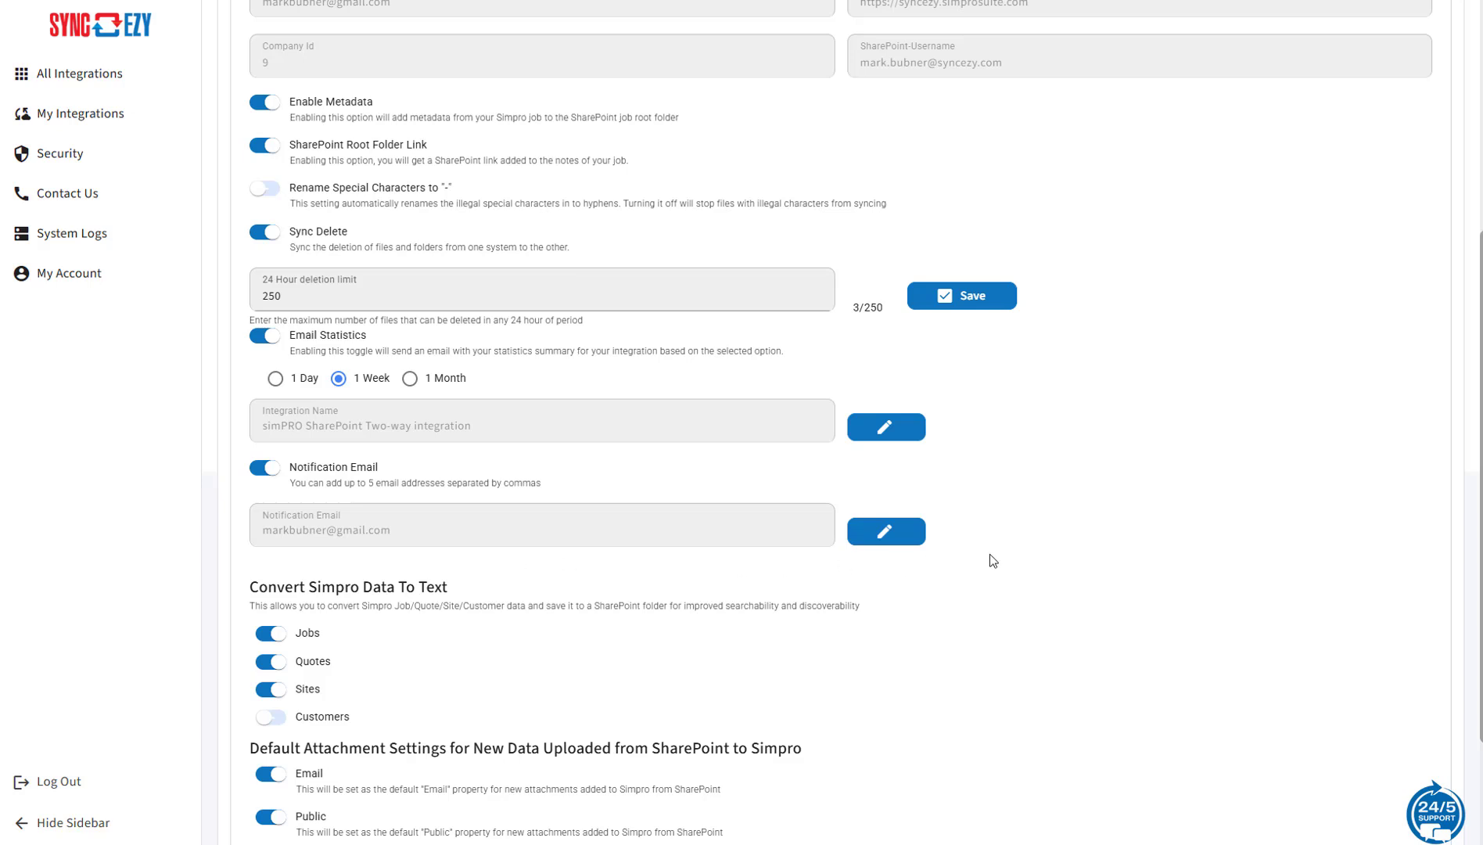
pyautogui.scroll(-3, 992, 560)
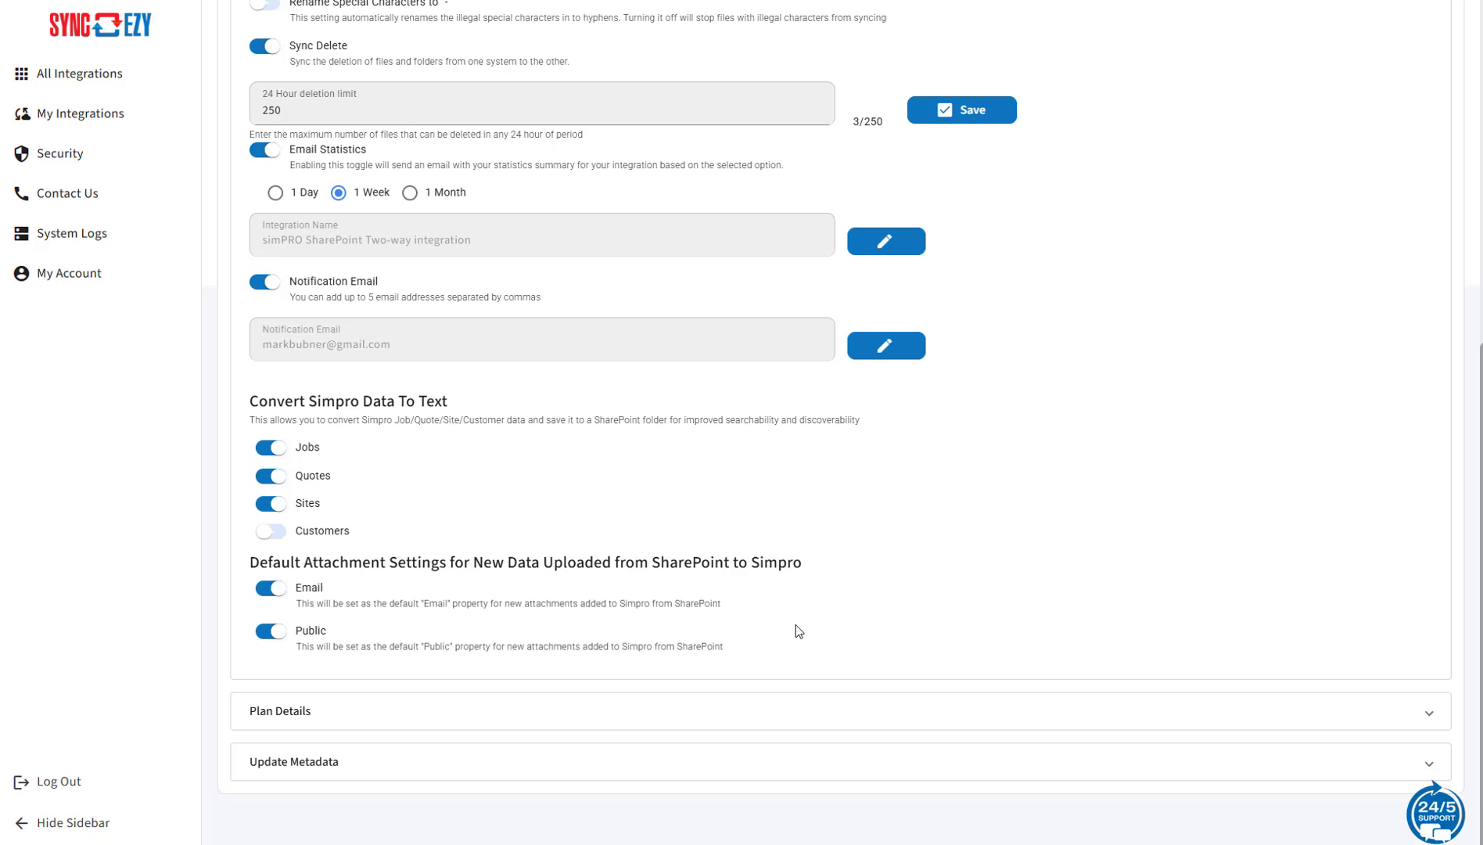
pyautogui.scroll(7, 1019, 635)
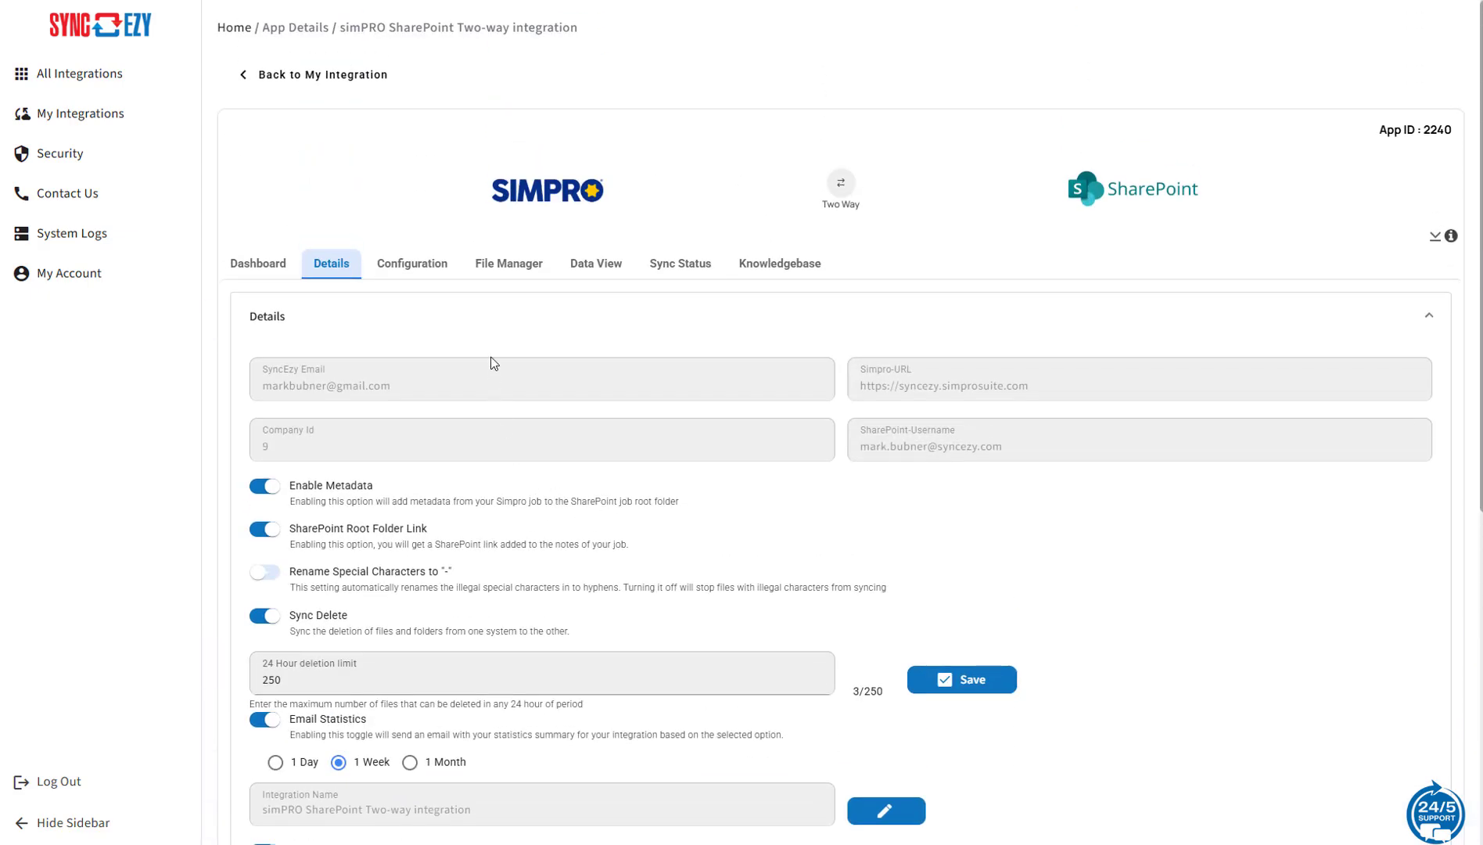
# Examine the folder name configuration and the naming tags available for job folders, leaving the selection as it is.
pyautogui.click(423, 279)
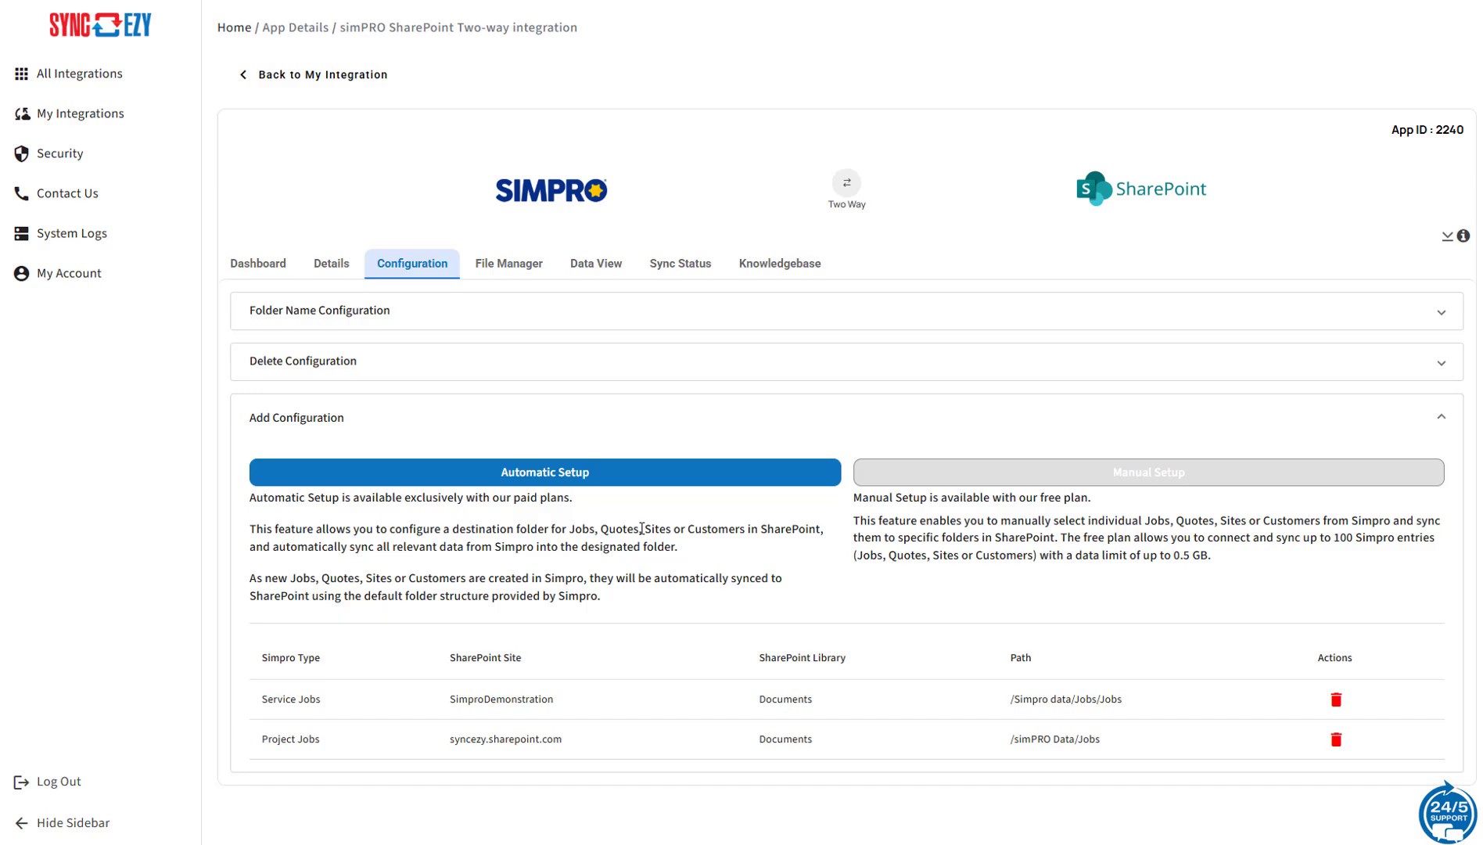
pyautogui.click(1443, 313)
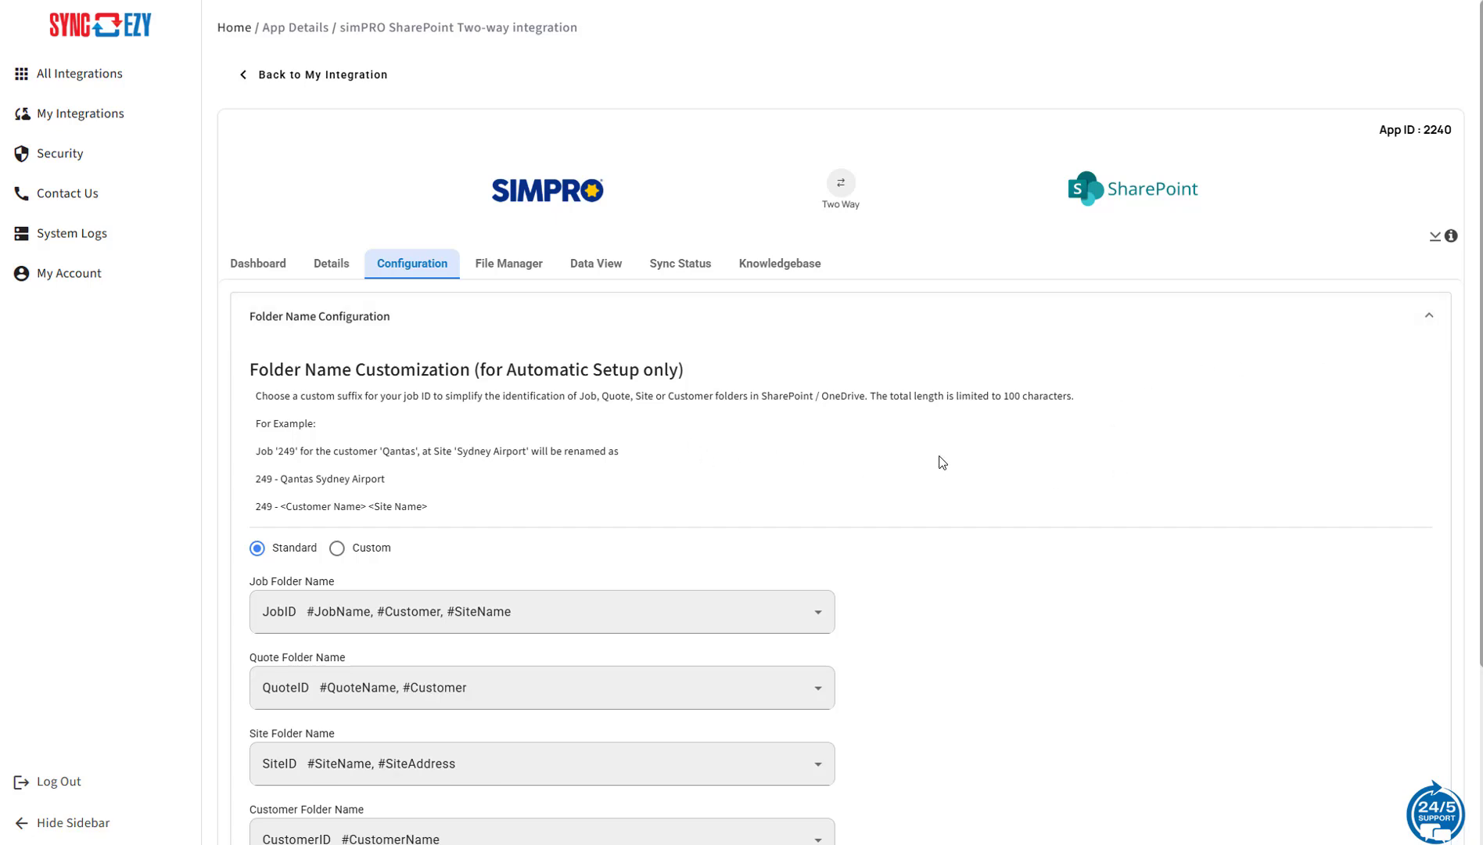
pyautogui.scroll(-2, 942, 462)
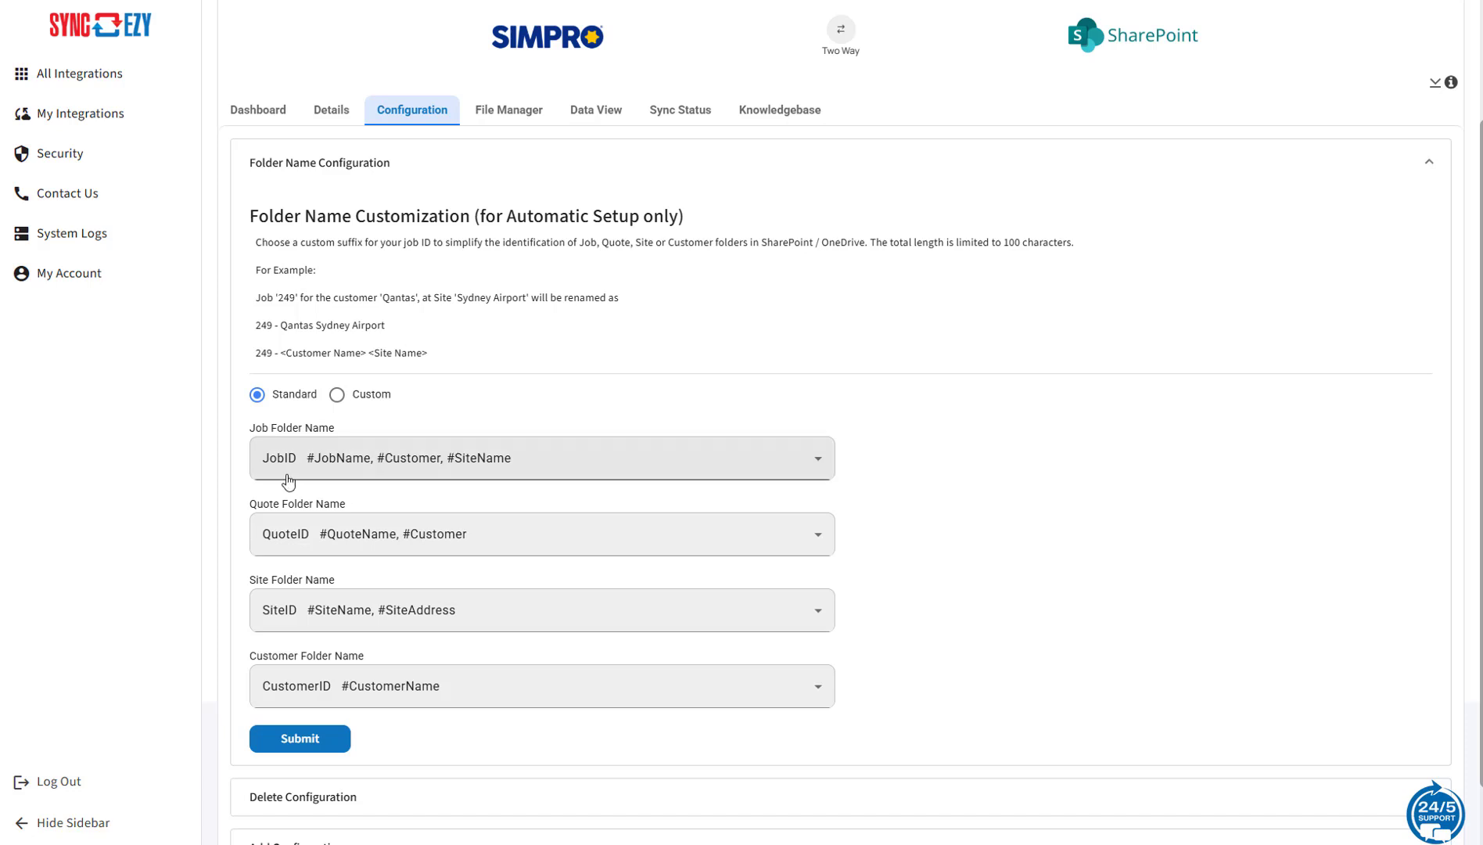
pyautogui.click(825, 475)
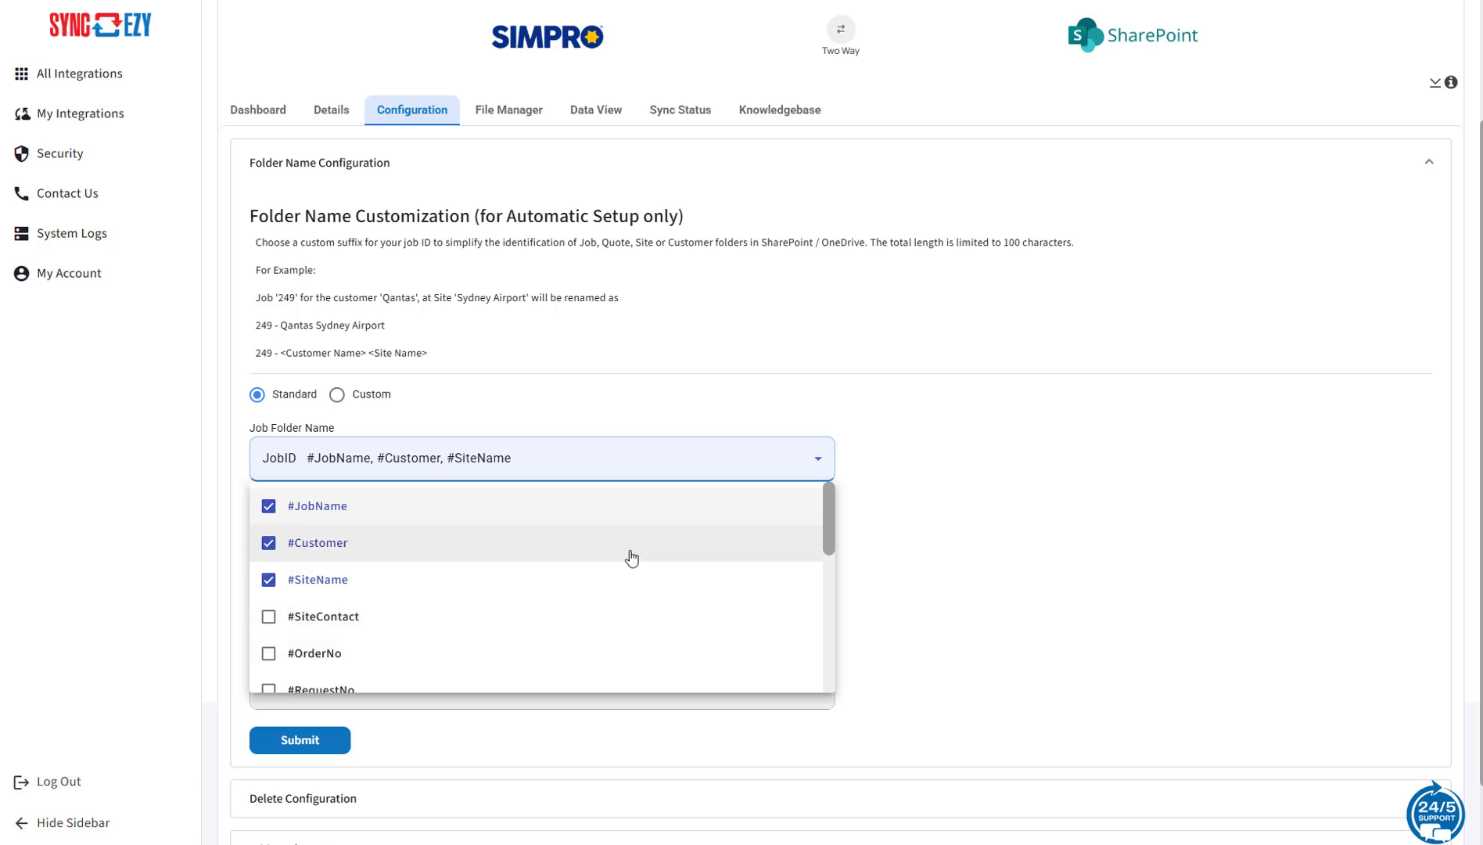
pyautogui.scroll(-5, 631, 629)
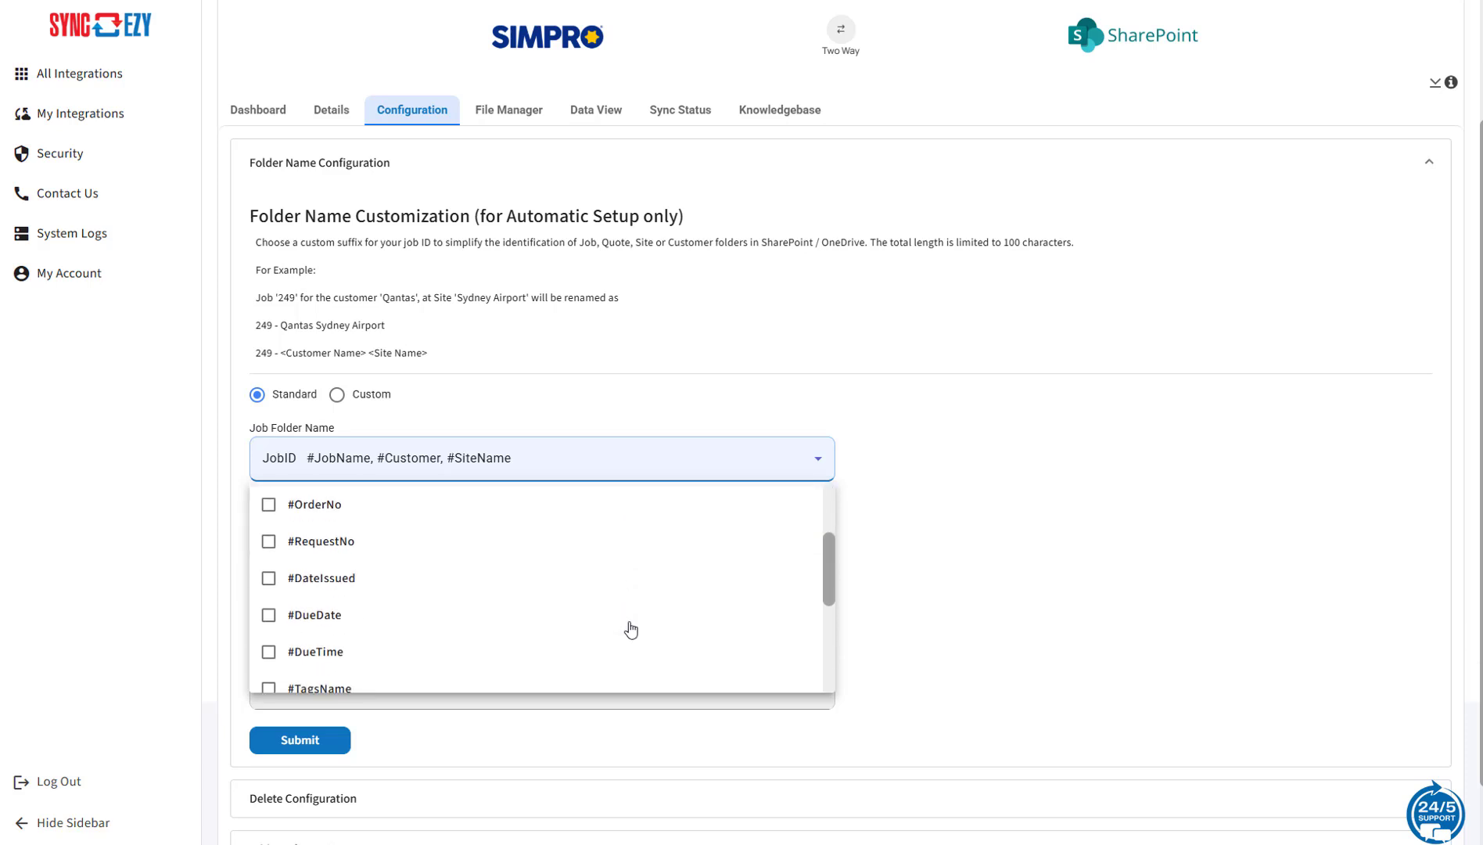
pyautogui.scroll(-2, 631, 629)
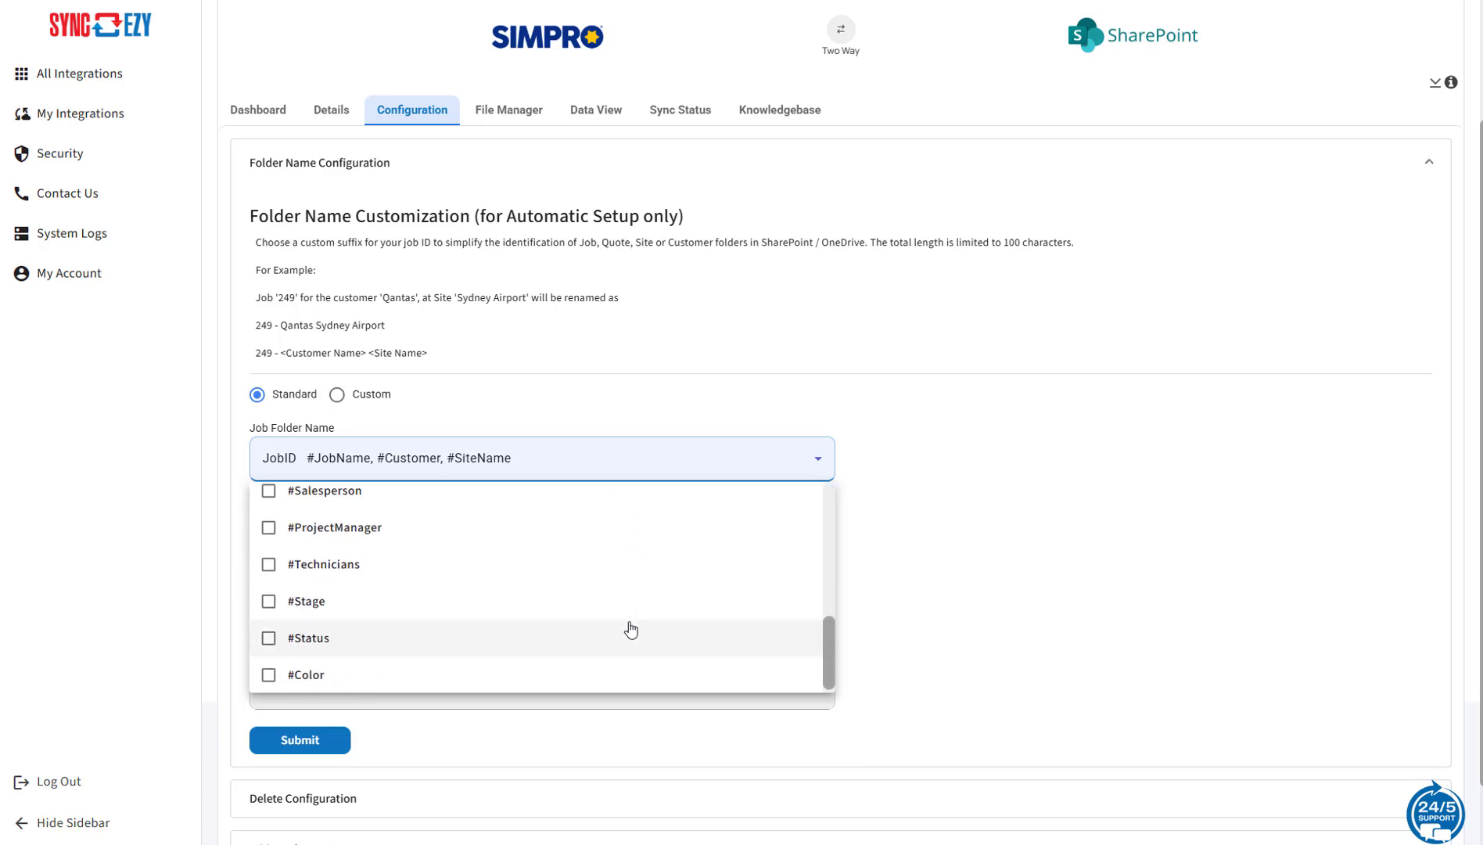
pyautogui.click(903, 477)
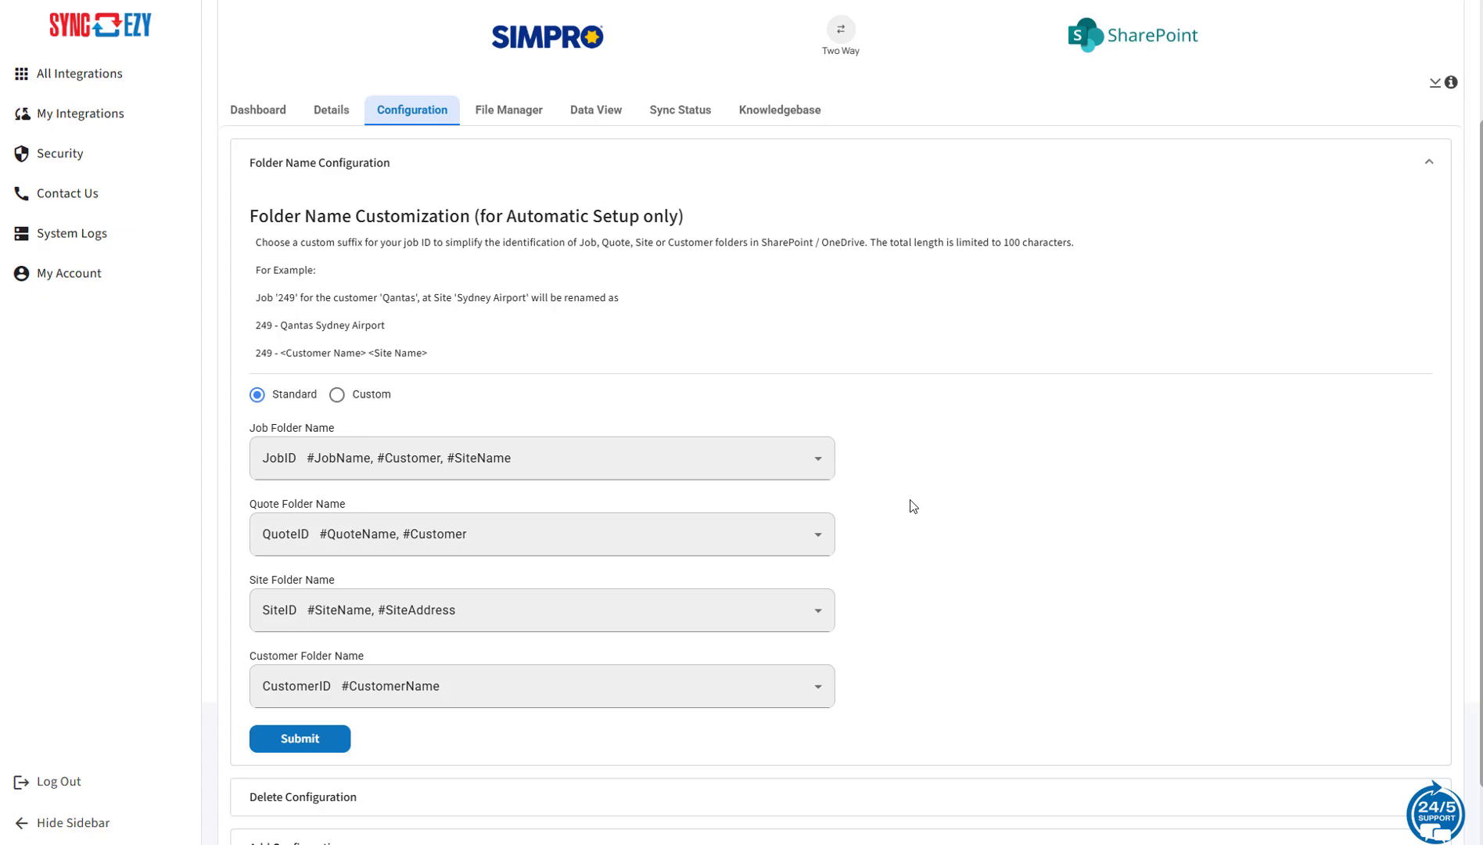
# Begin an automatic setup configuration with Sites as the Simpro data type.
pyautogui.scroll(-1, 911, 507)
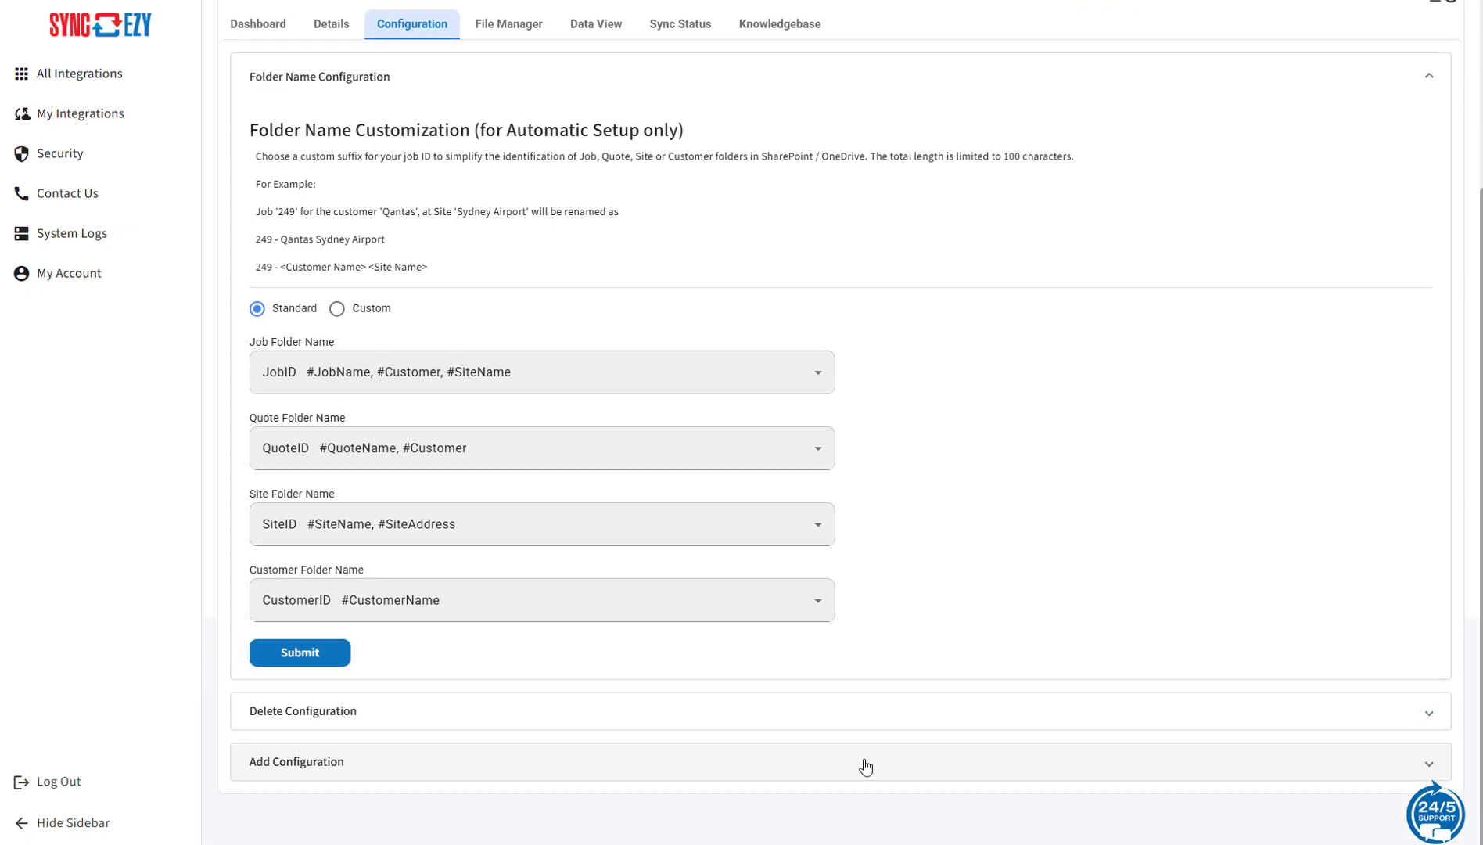
pyautogui.click(865, 764)
pyautogui.click(690, 474)
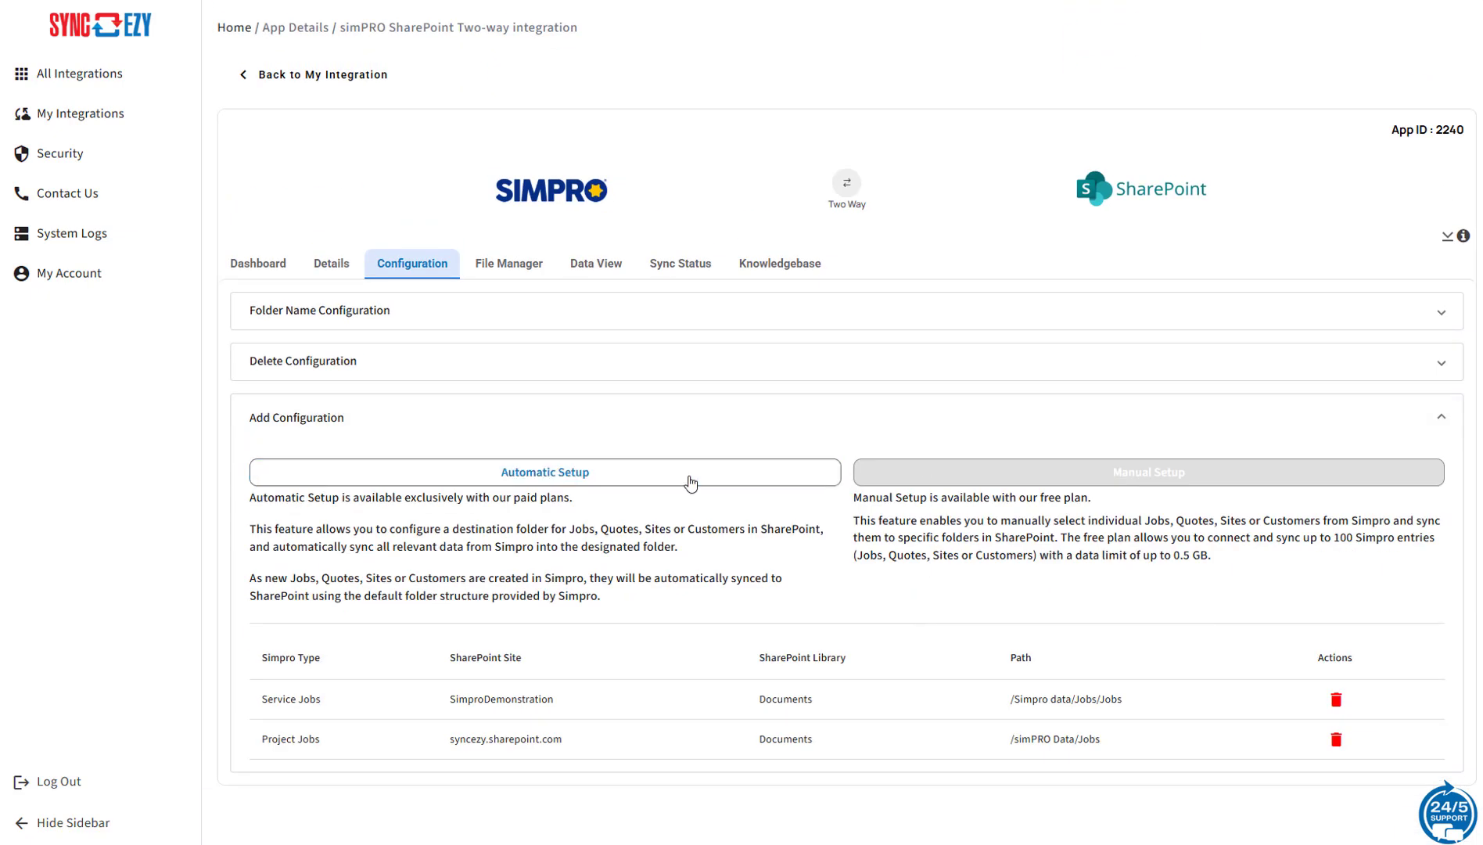
pyautogui.click(691, 479)
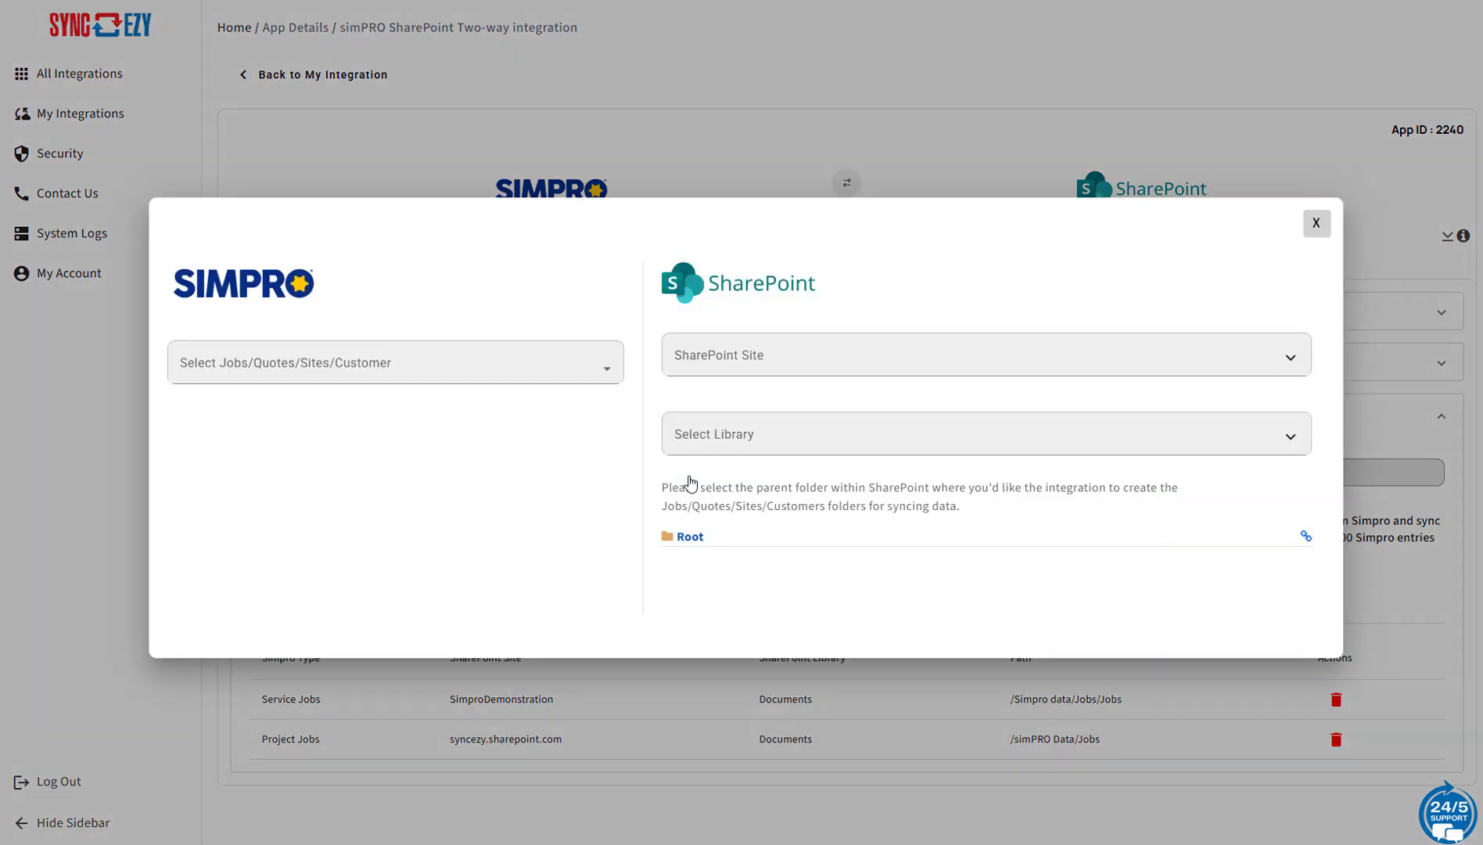
pyautogui.click(606, 371)
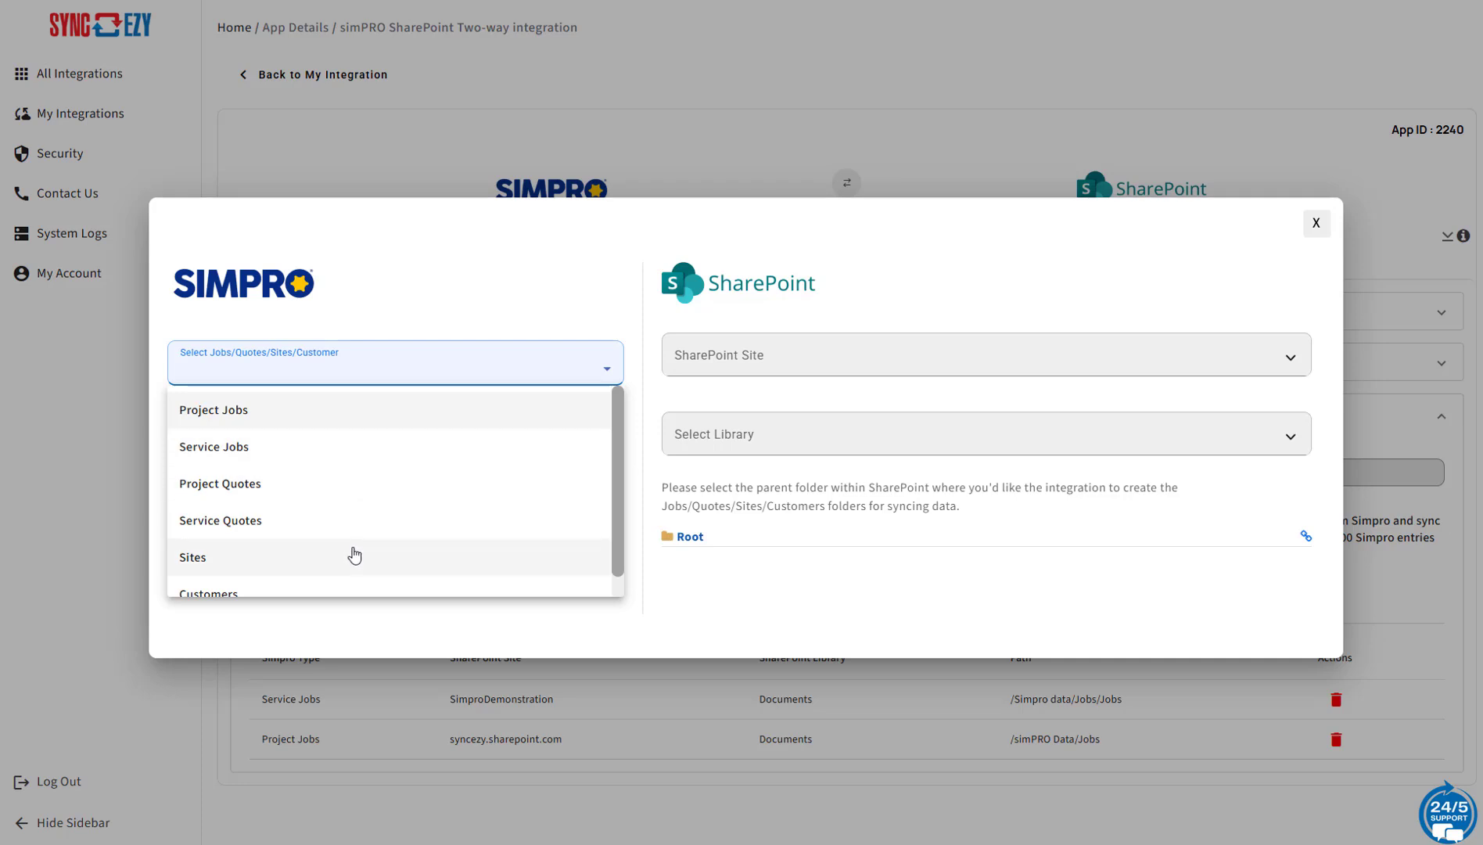
pyautogui.click(354, 555)
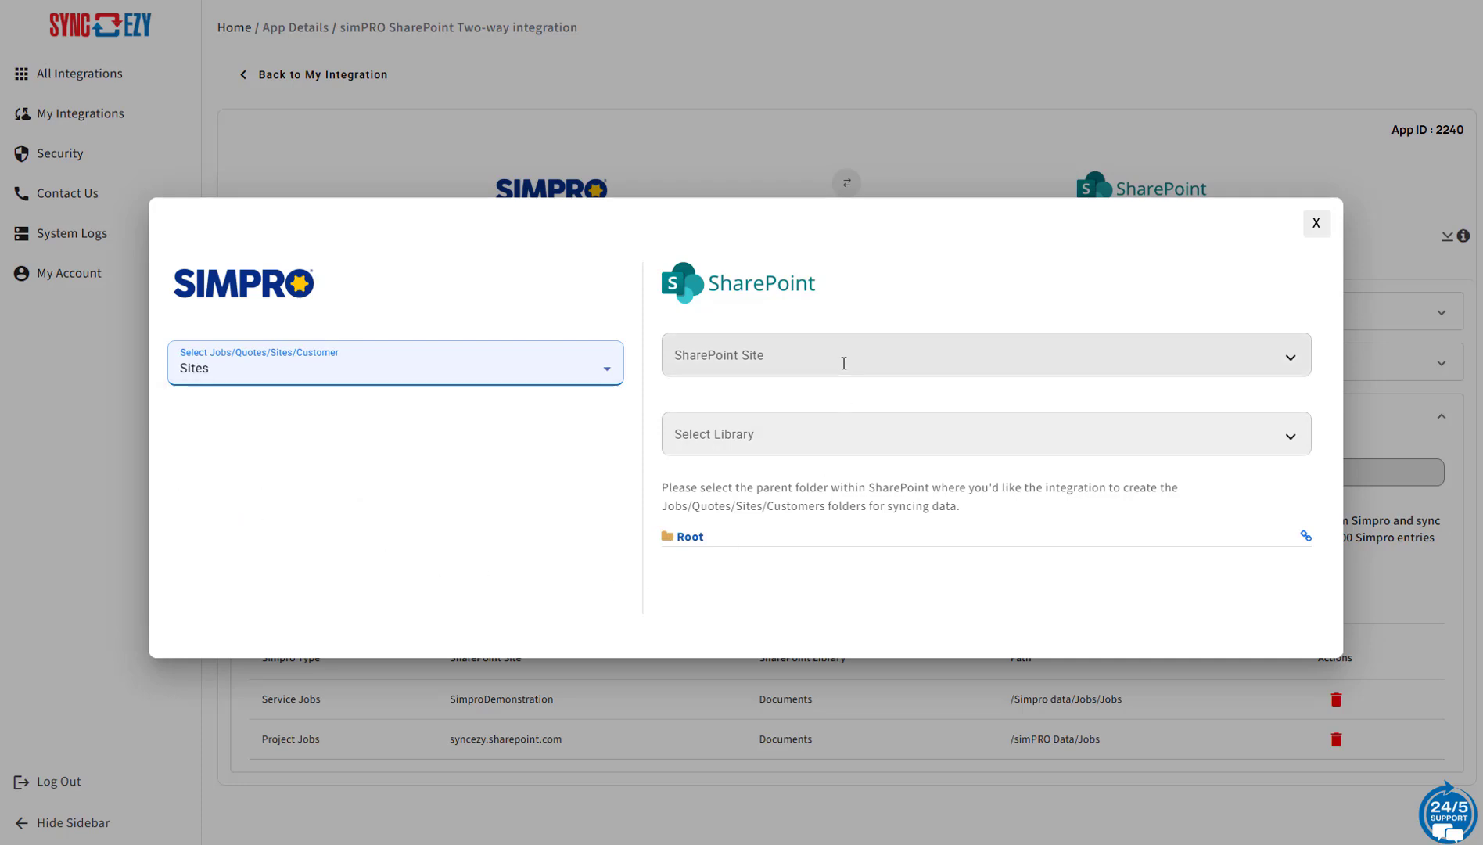
# Set the SharePoint destination to the syncezy.sharepoint.com site and its Documents library.
pyautogui.click(844, 363)
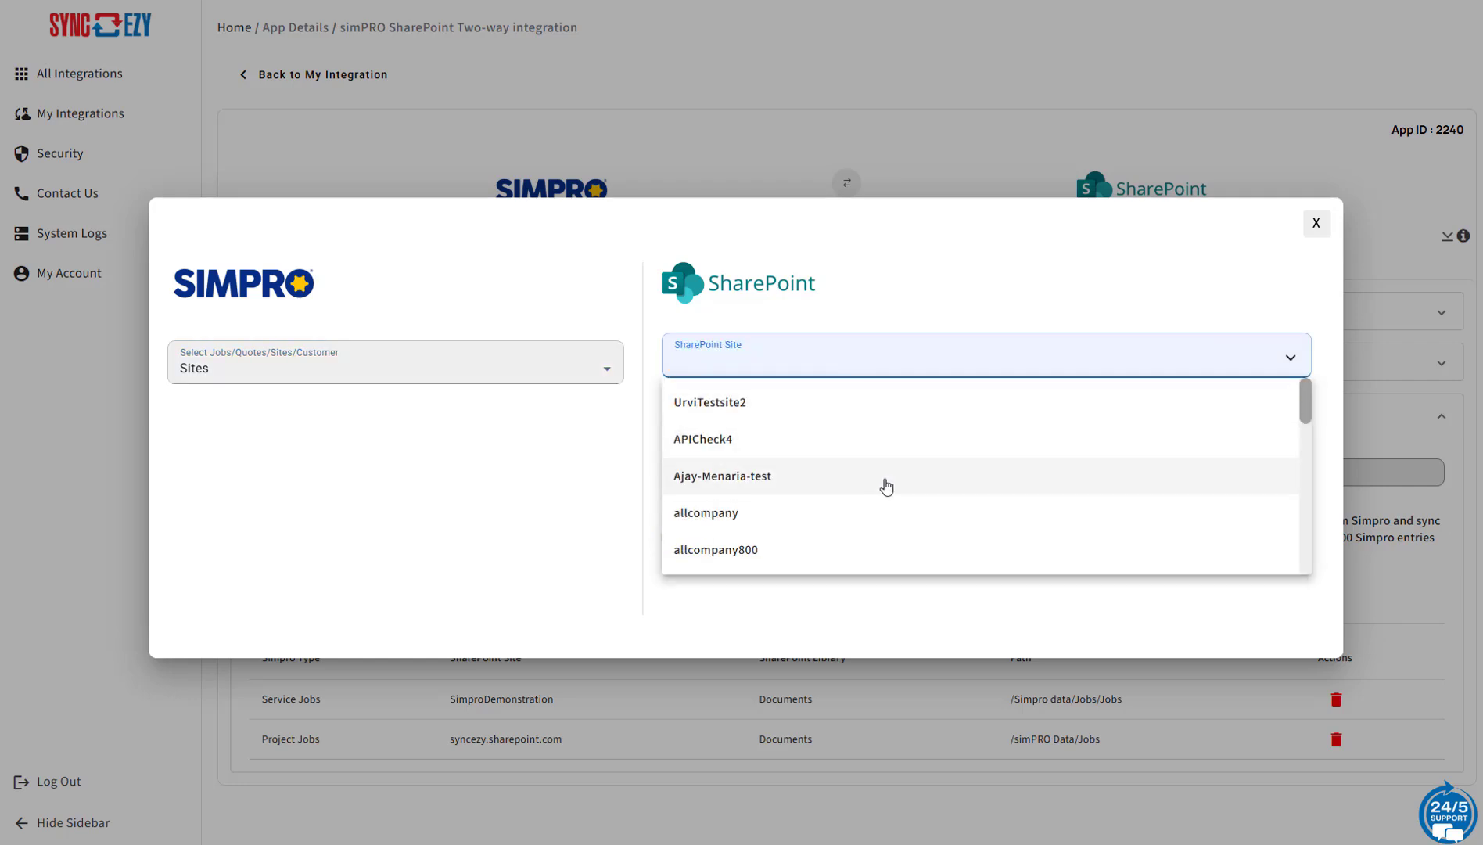
pyautogui.scroll(-10, 887, 486)
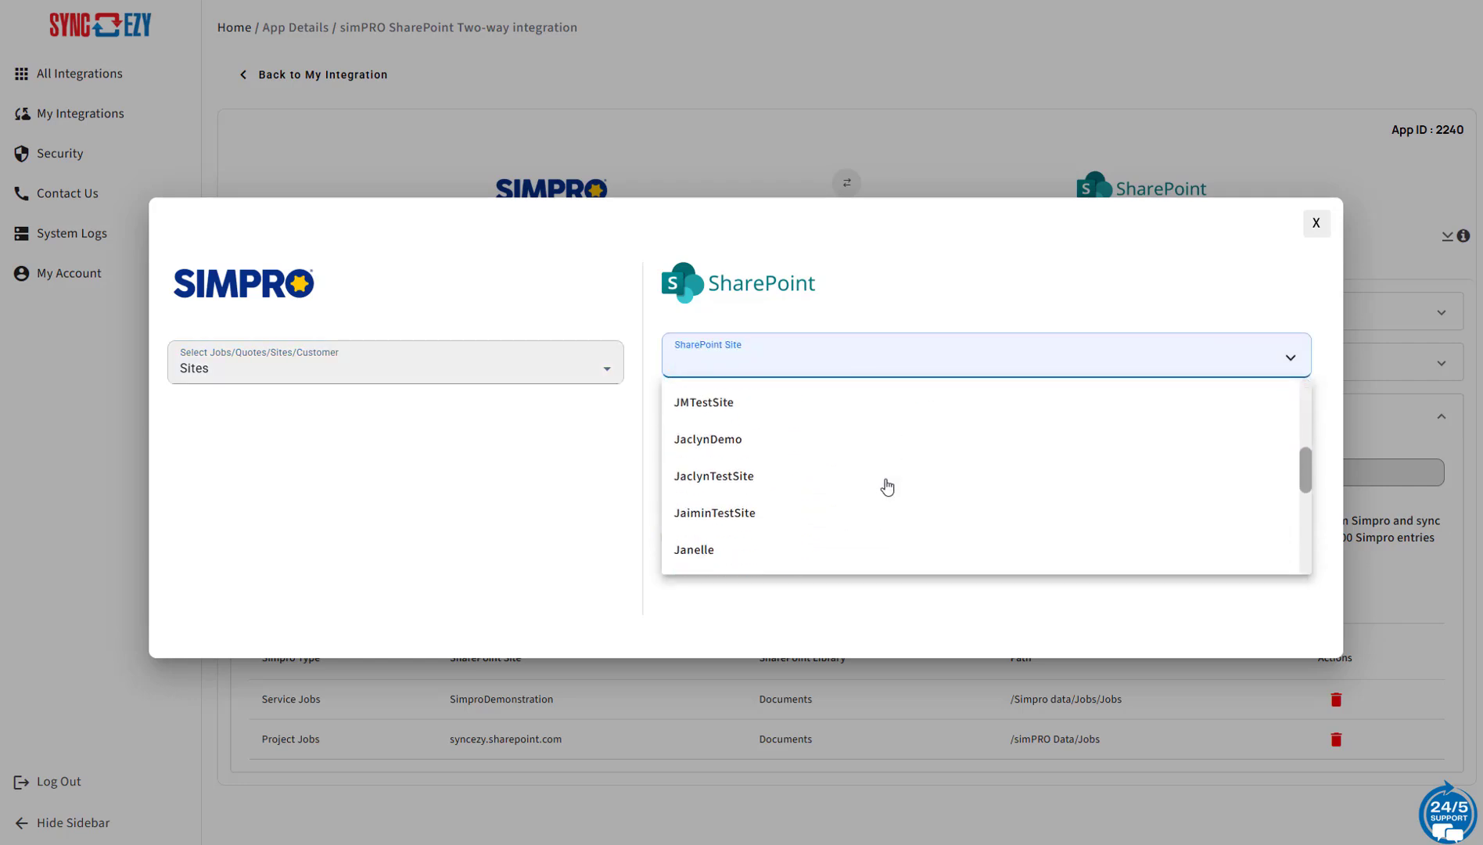
pyautogui.scroll(-10, 886, 487)
pyautogui.click(799, 534)
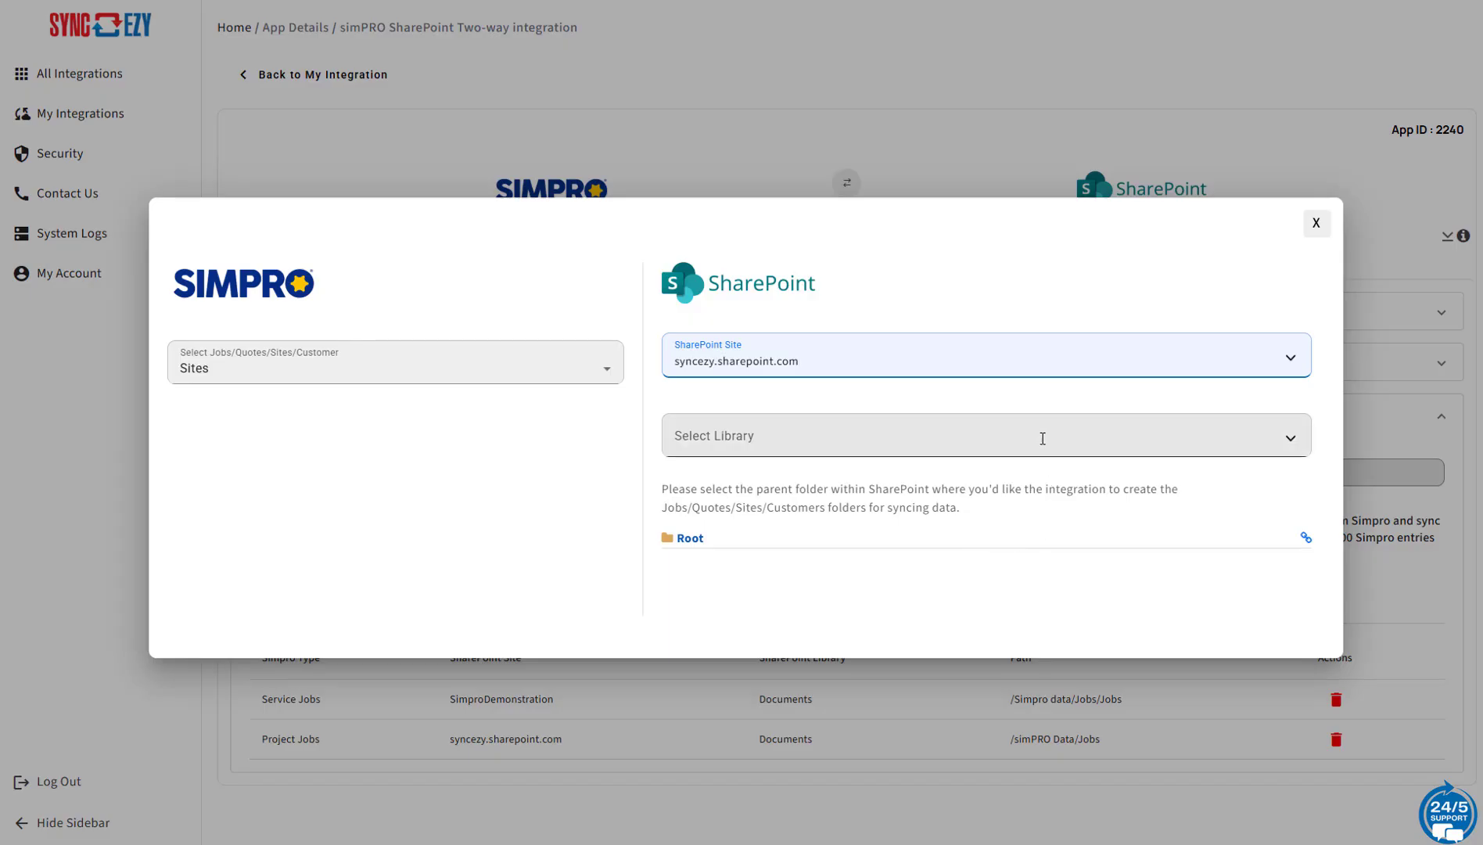
pyautogui.click(1041, 435)
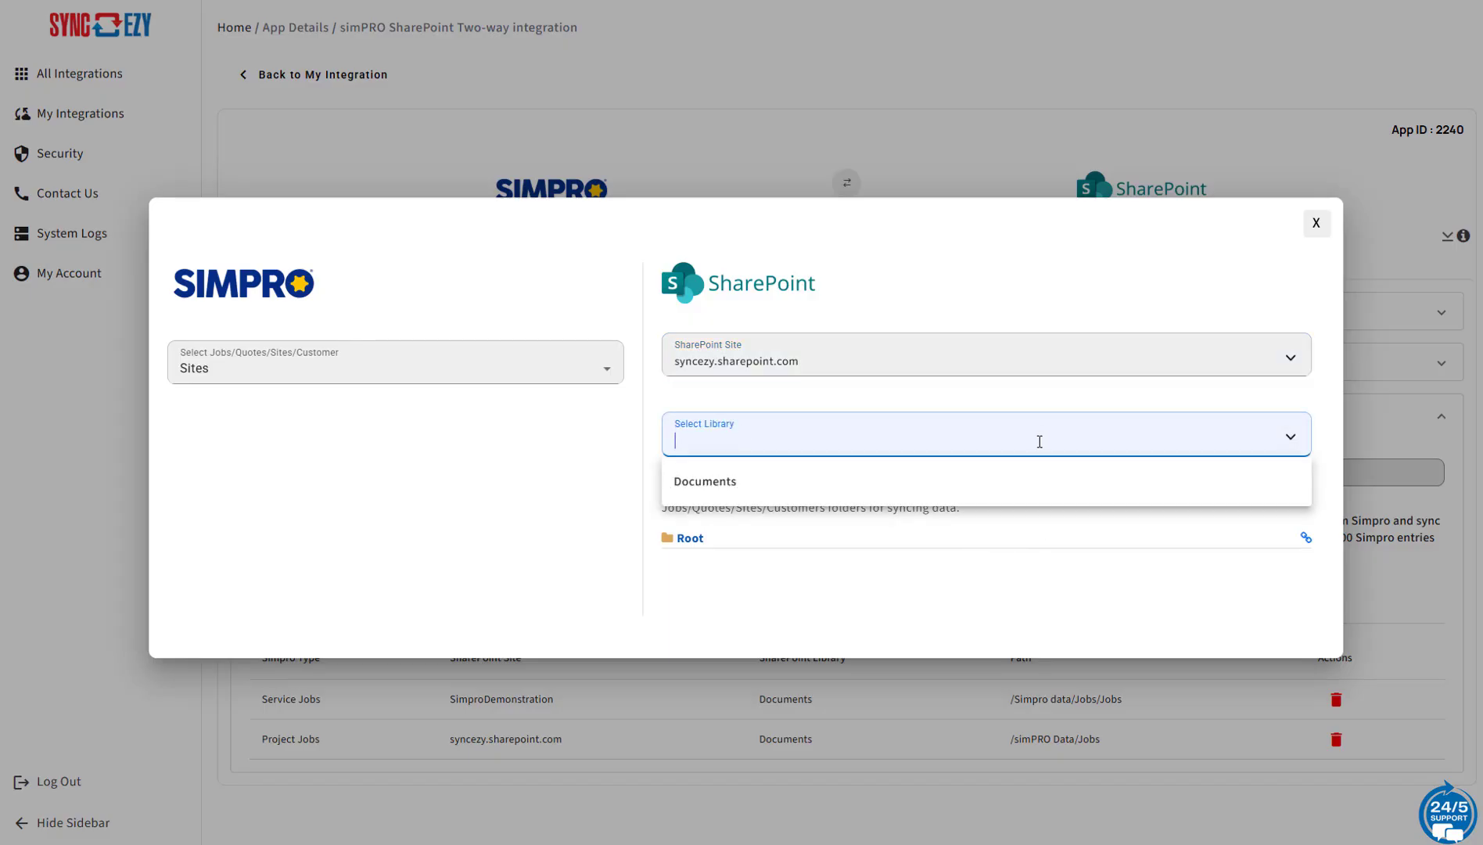
pyautogui.click(809, 498)
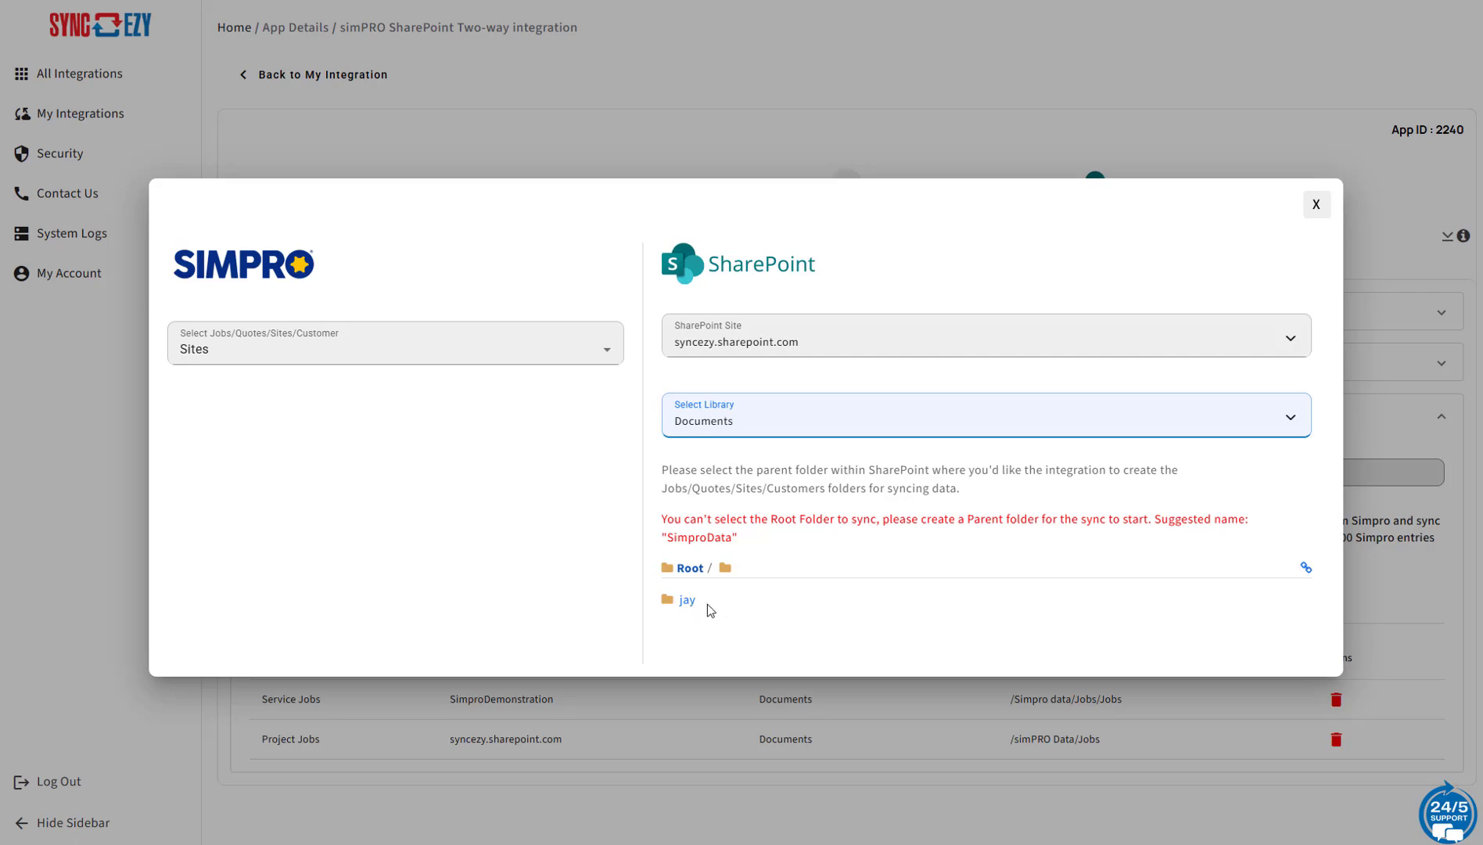
# Choose the existing folder under Root as the sync location, and close the setup without saving.
pyautogui.click(691, 601)
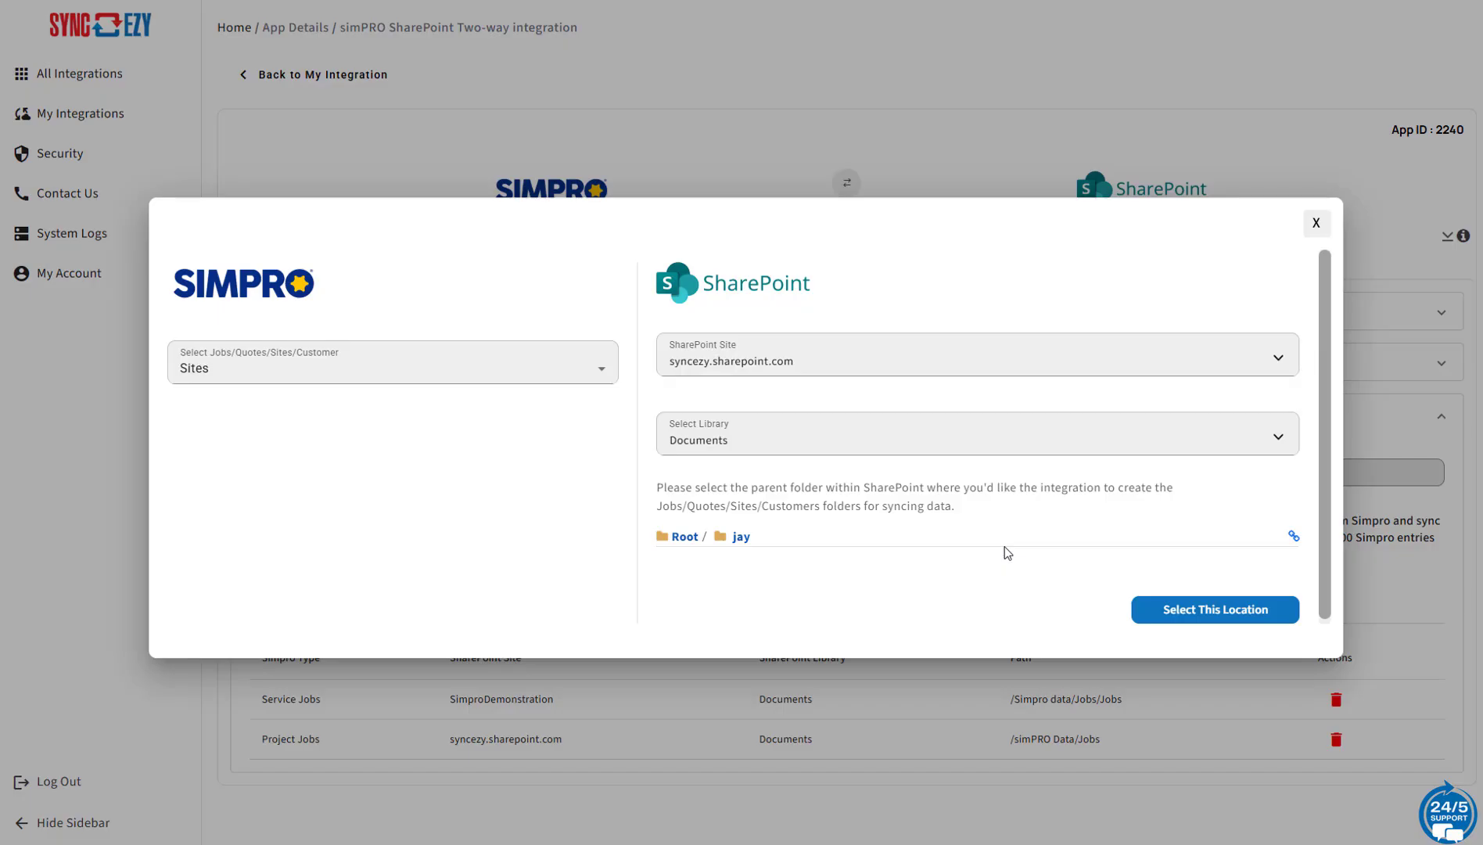
pyautogui.click(1171, 610)
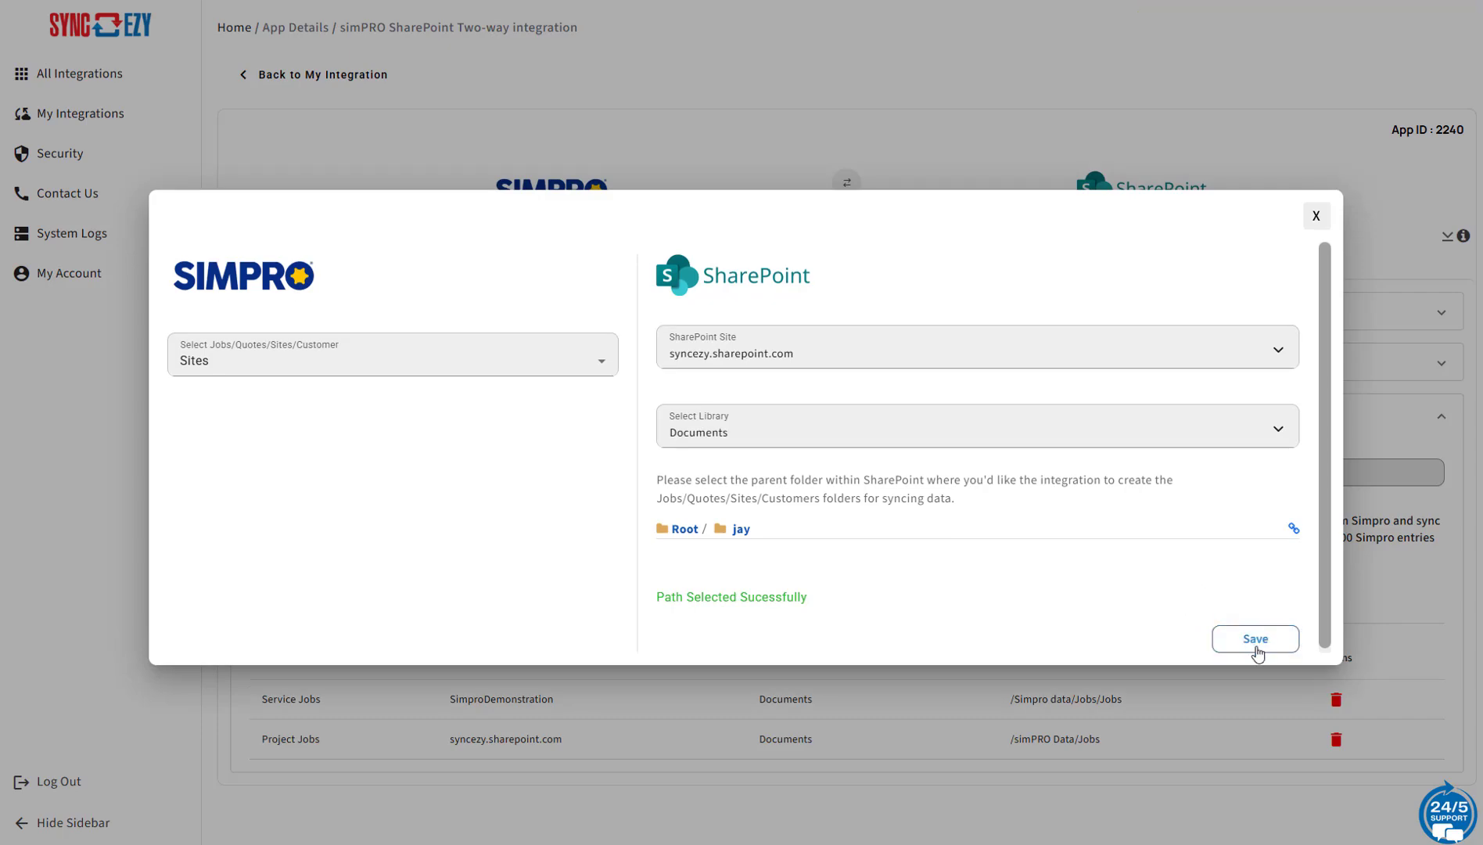
pyautogui.click(1317, 218)
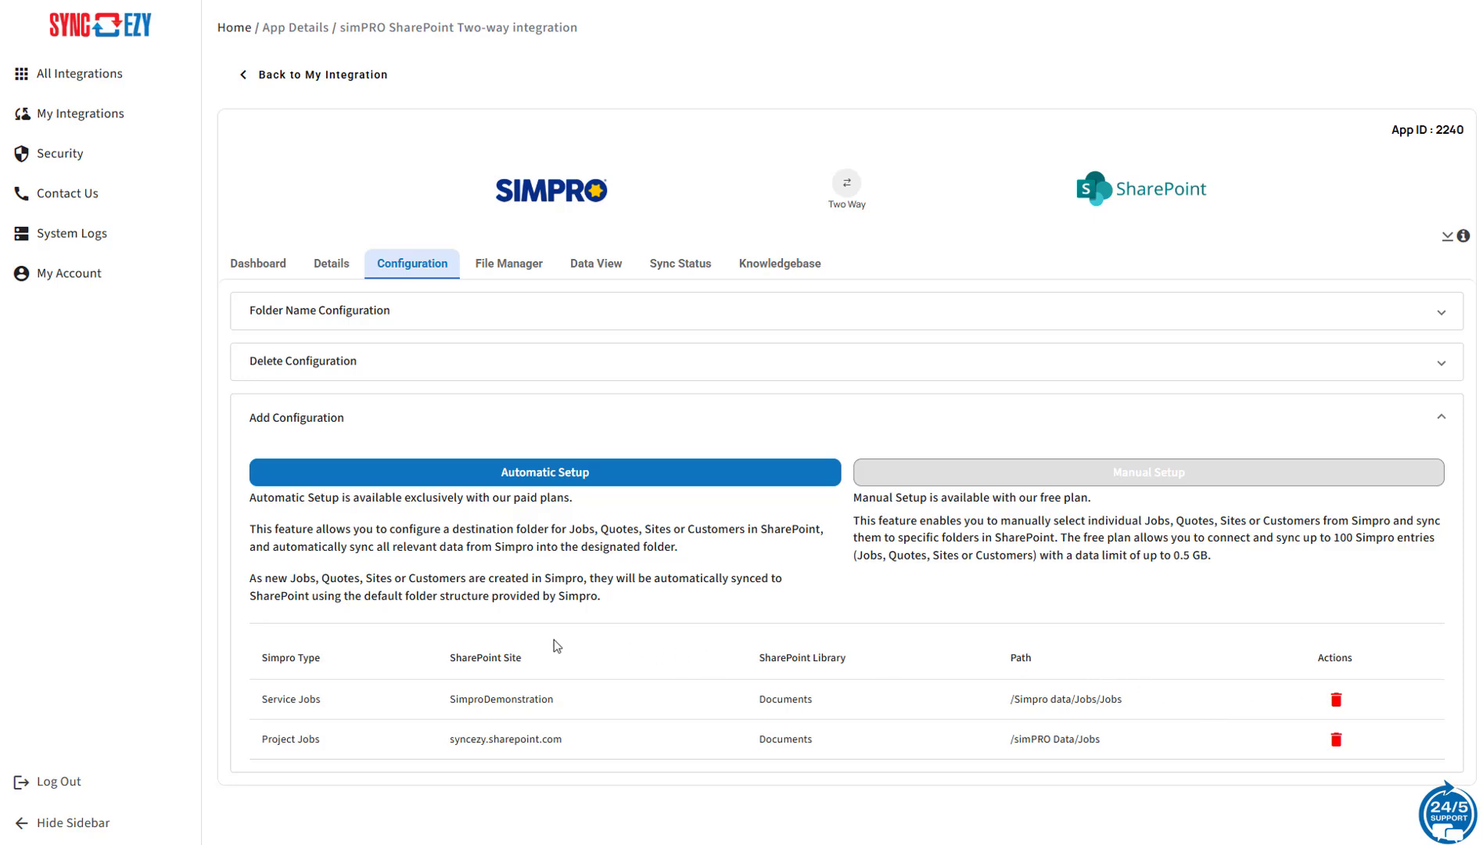
# Search the file manager for Service Job 168 and compare its Simpro and SharePoint folders and files.
pyautogui.click(510, 266)
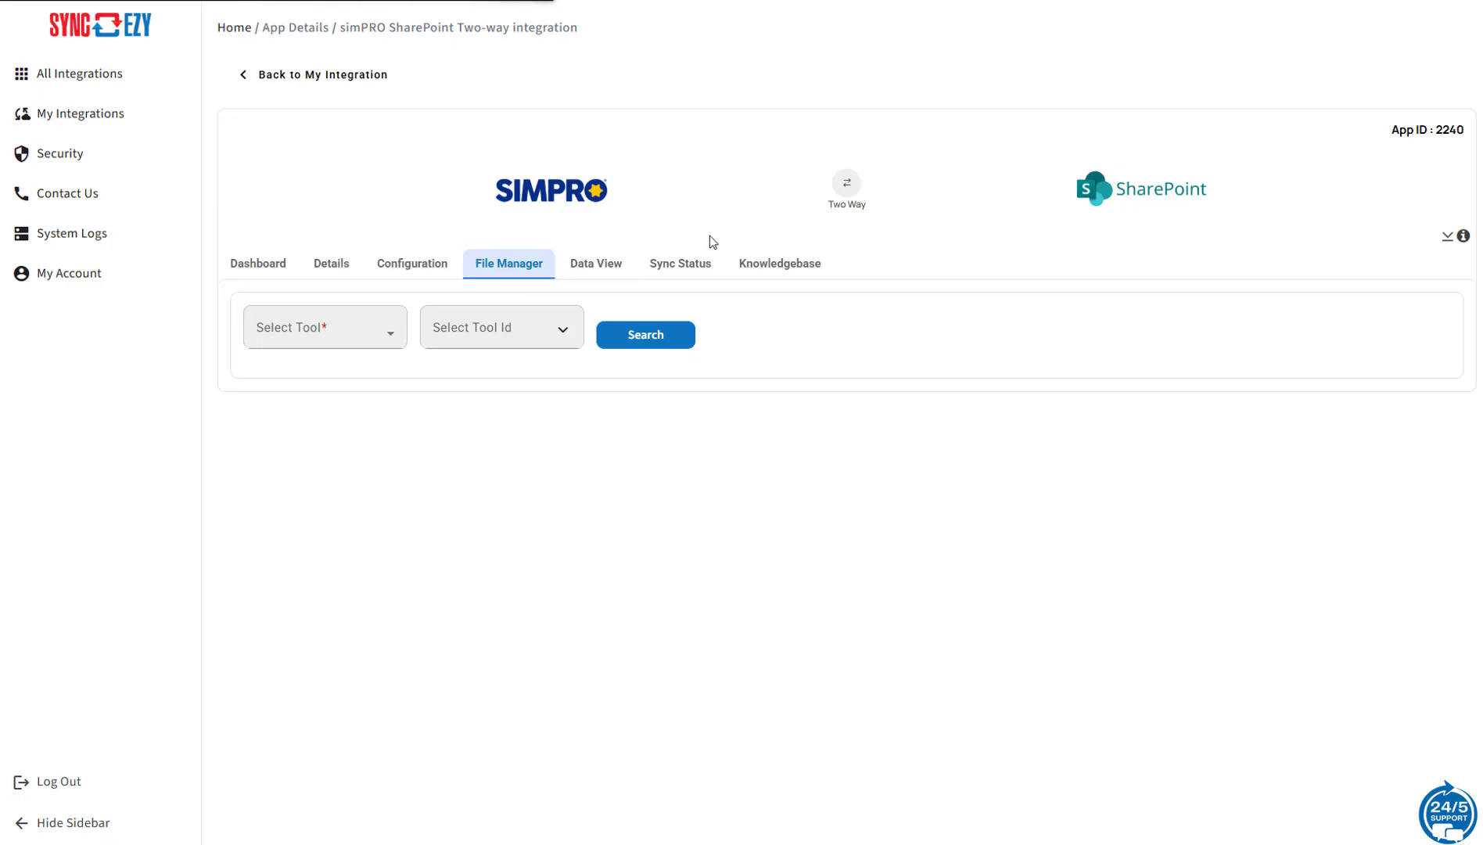
pyautogui.click(371, 344)
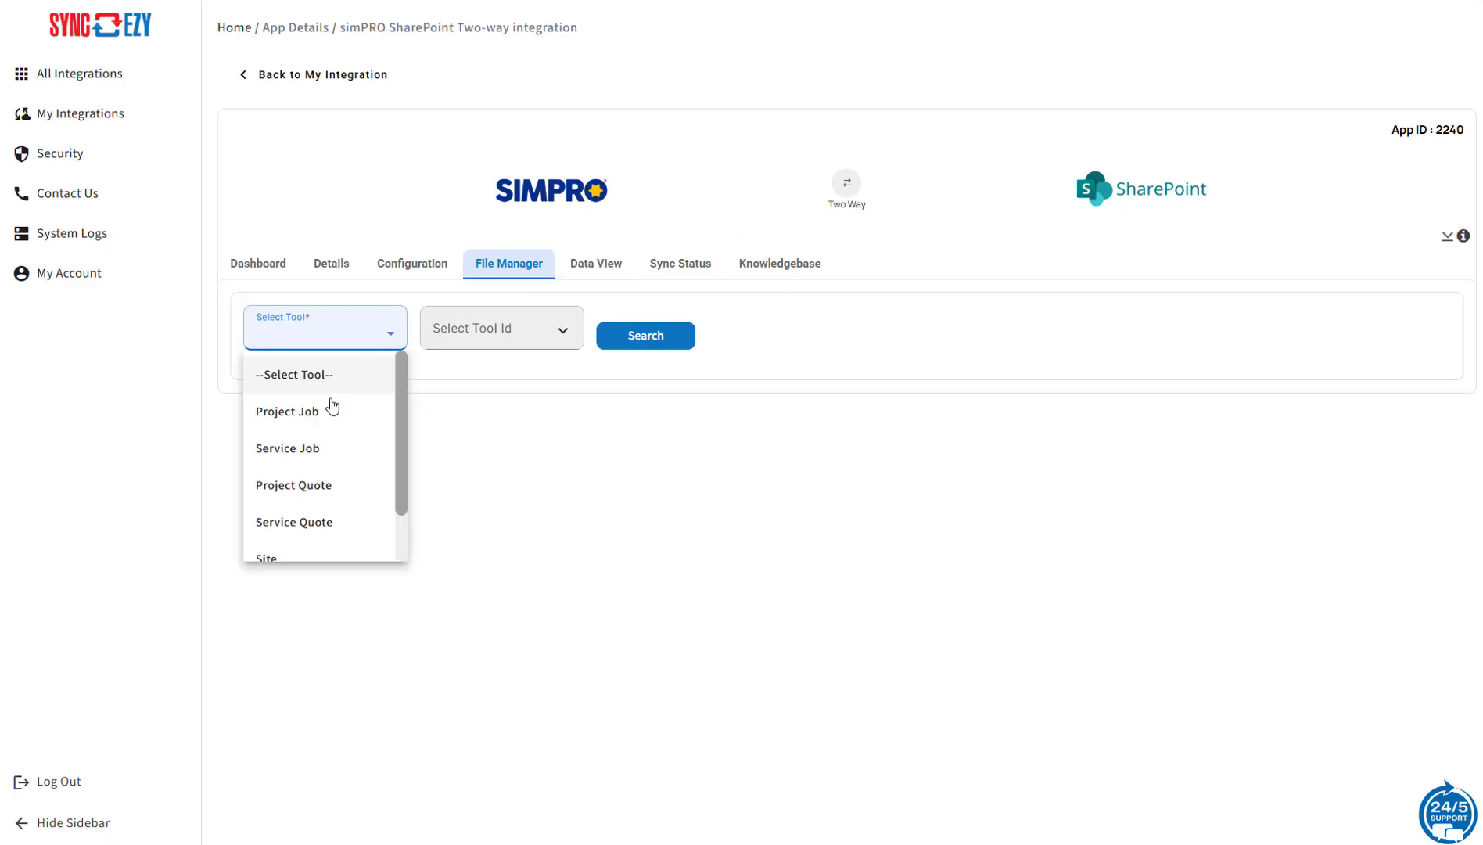
pyautogui.click(321, 449)
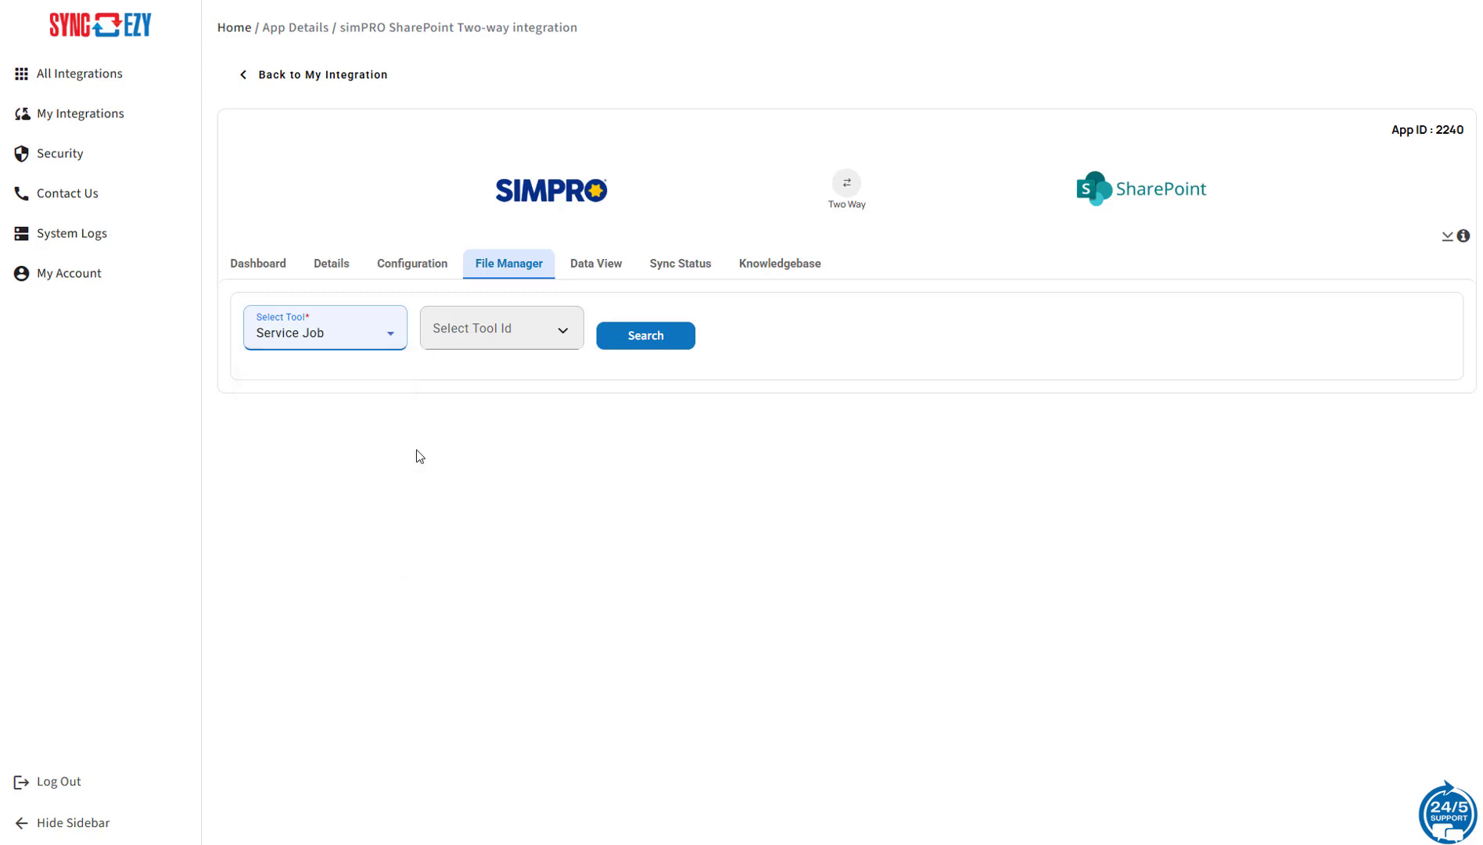
pyautogui.click(523, 340)
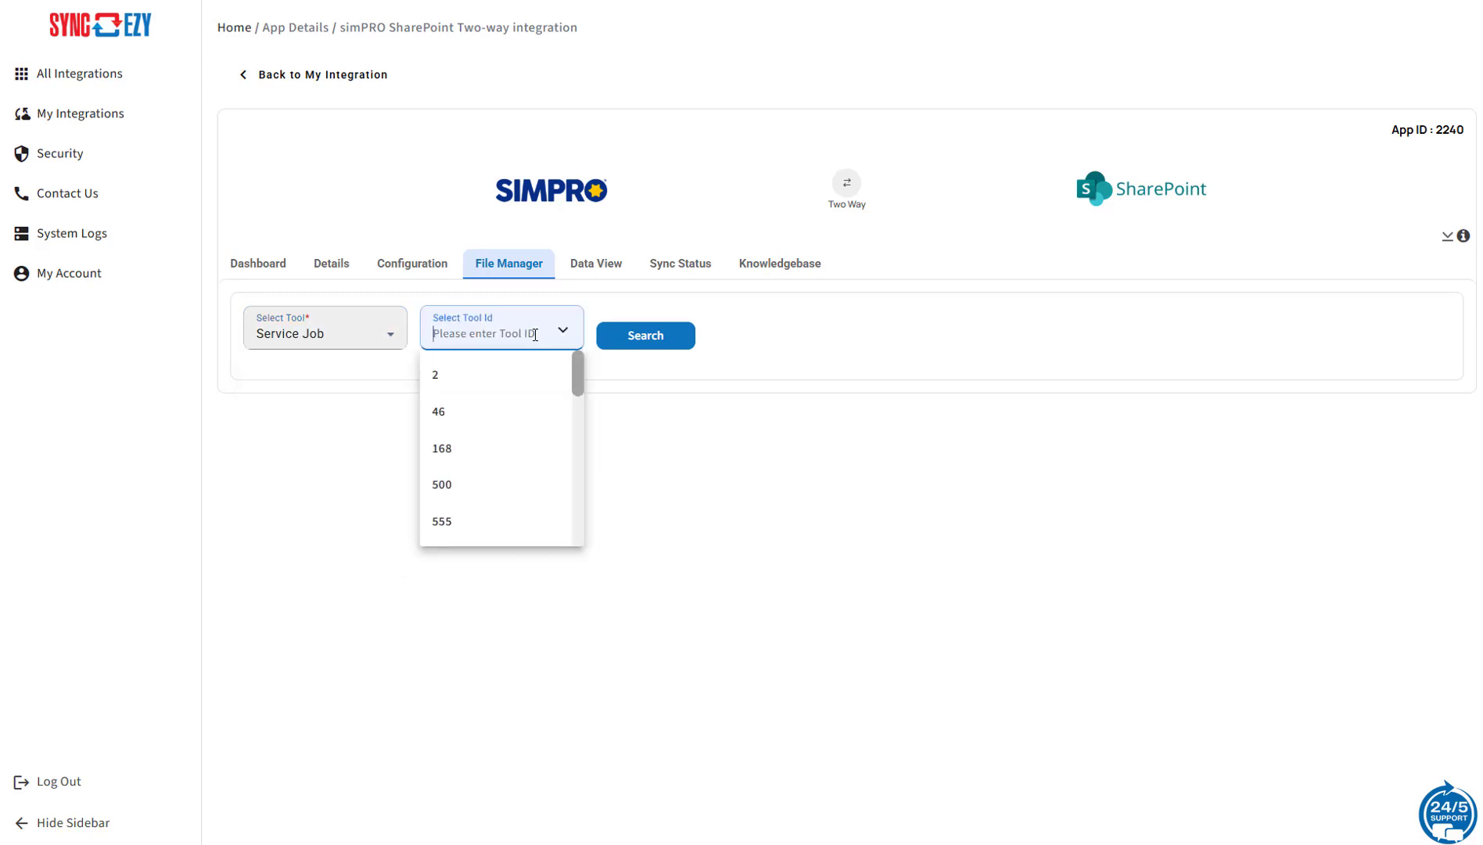
pyautogui.click(505, 449)
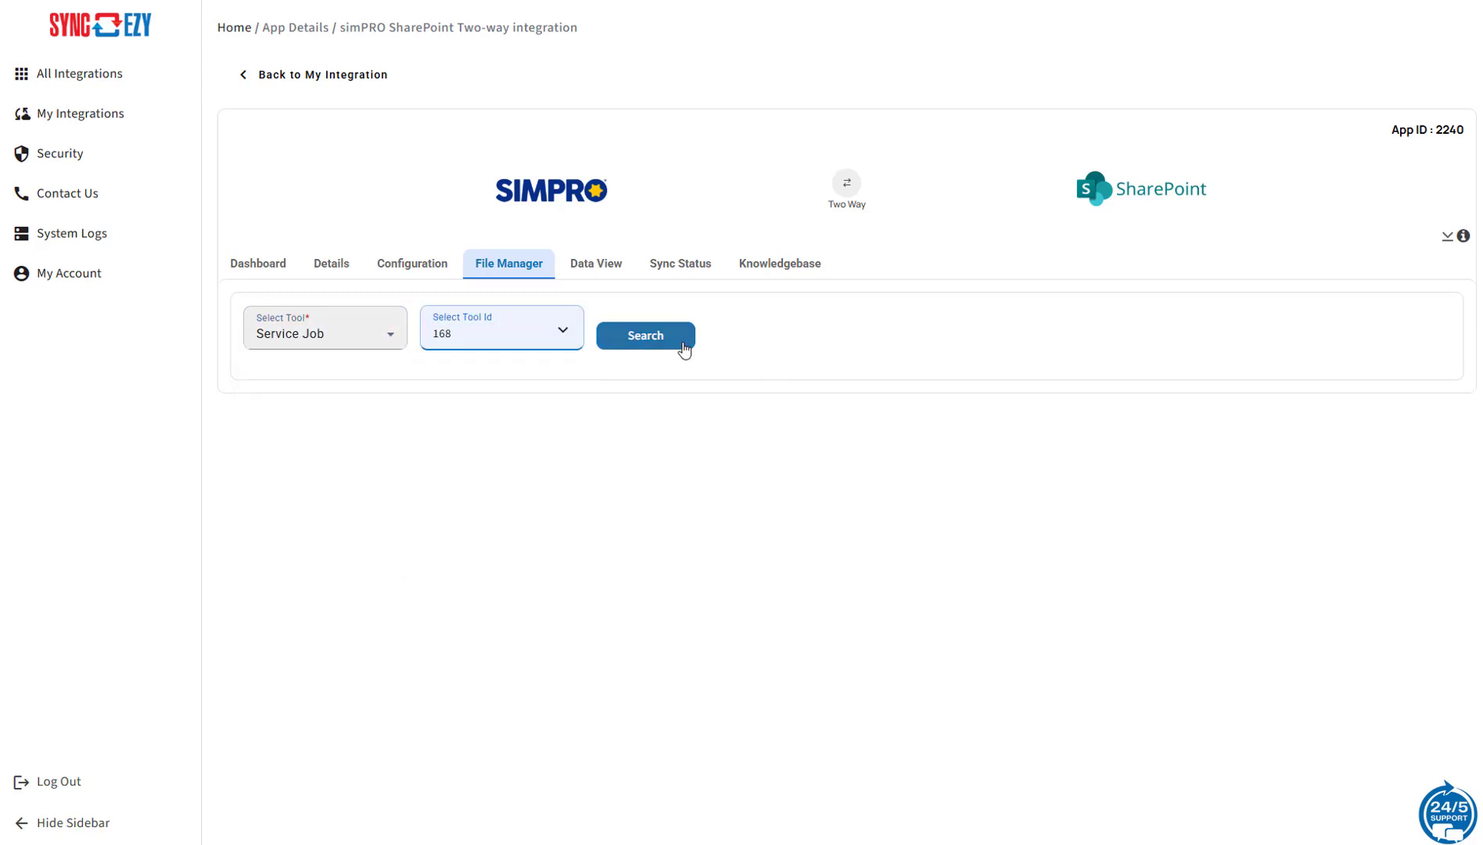
pyautogui.click(658, 335)
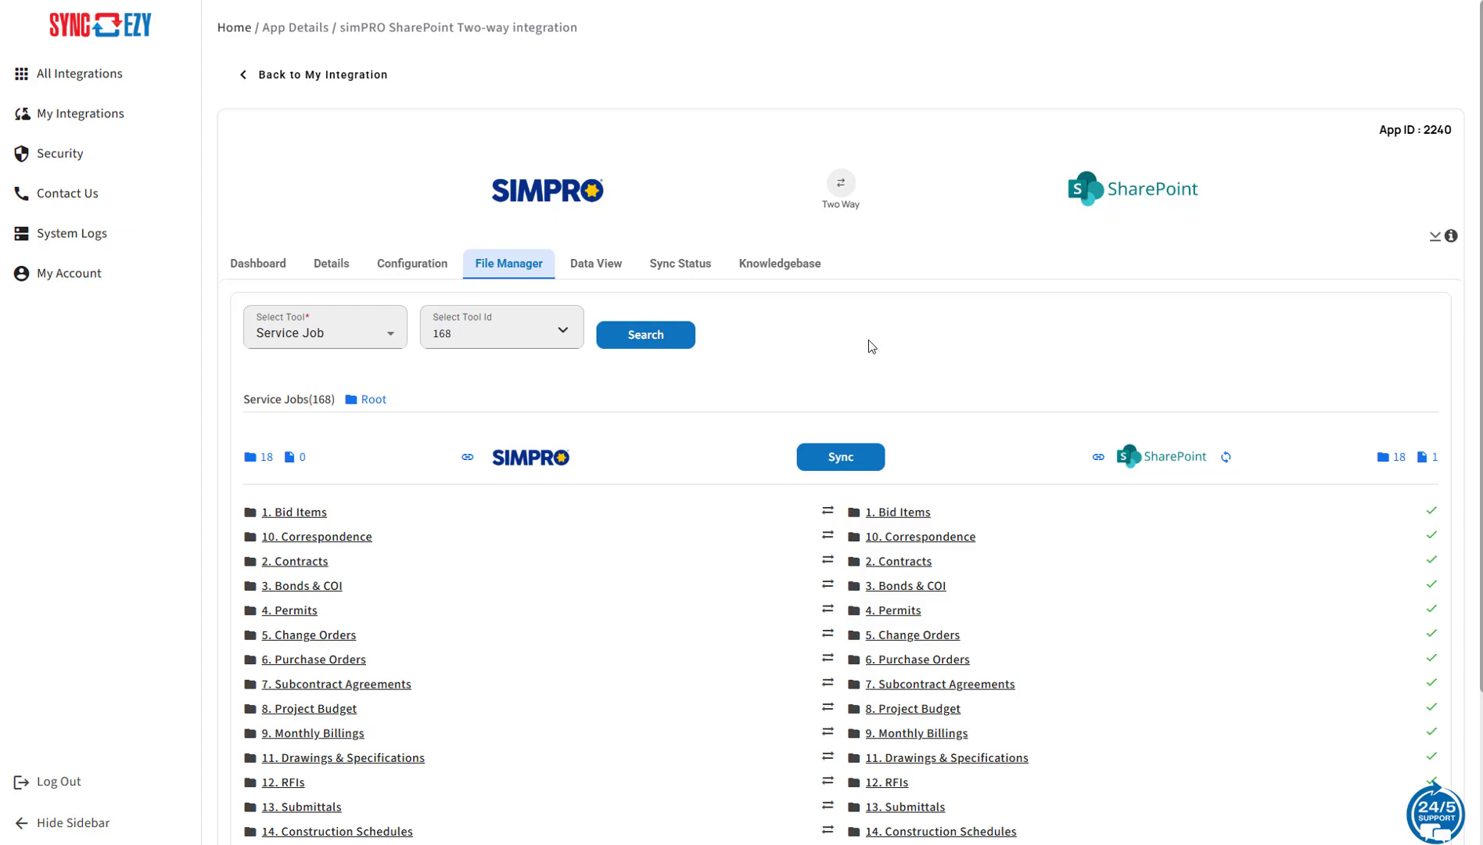
pyautogui.scroll(-3, 565, 563)
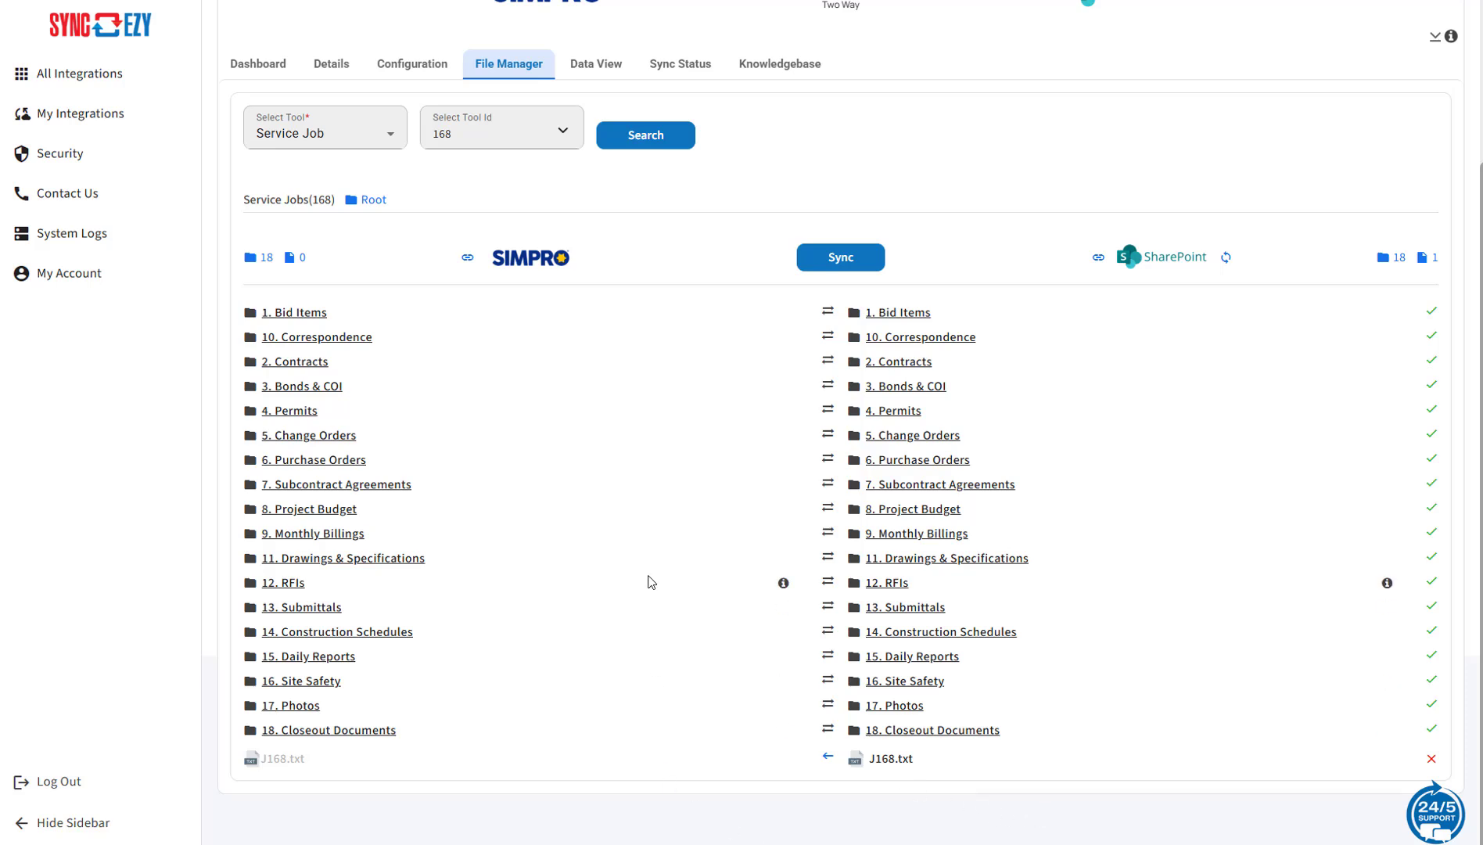
# Open the job's linked Simpro and SharePoint locations, and return to the SyncEzy file manager.
pyautogui.click(467, 257)
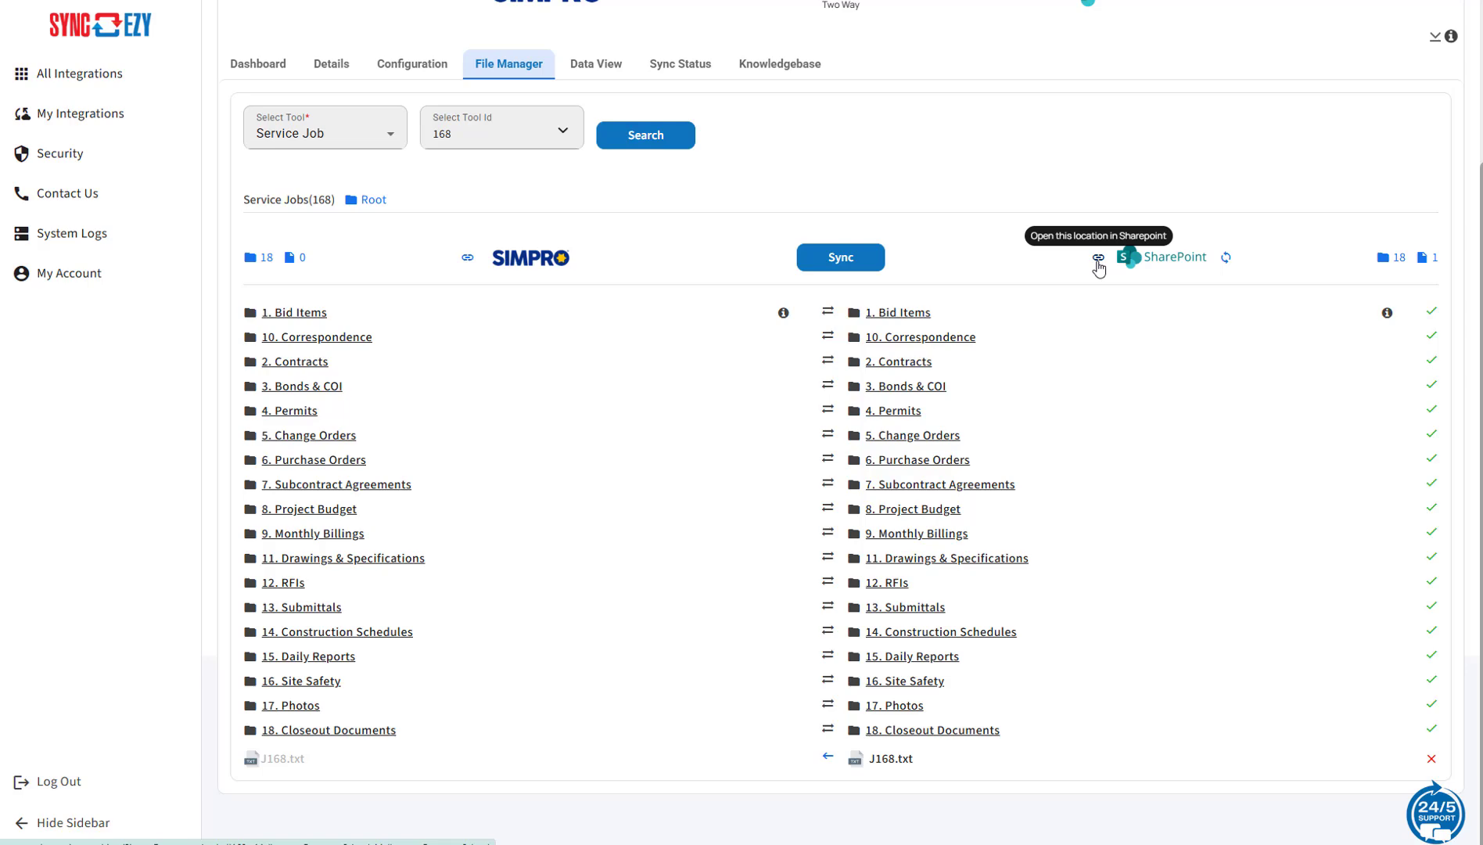
pyautogui.click(1098, 260)
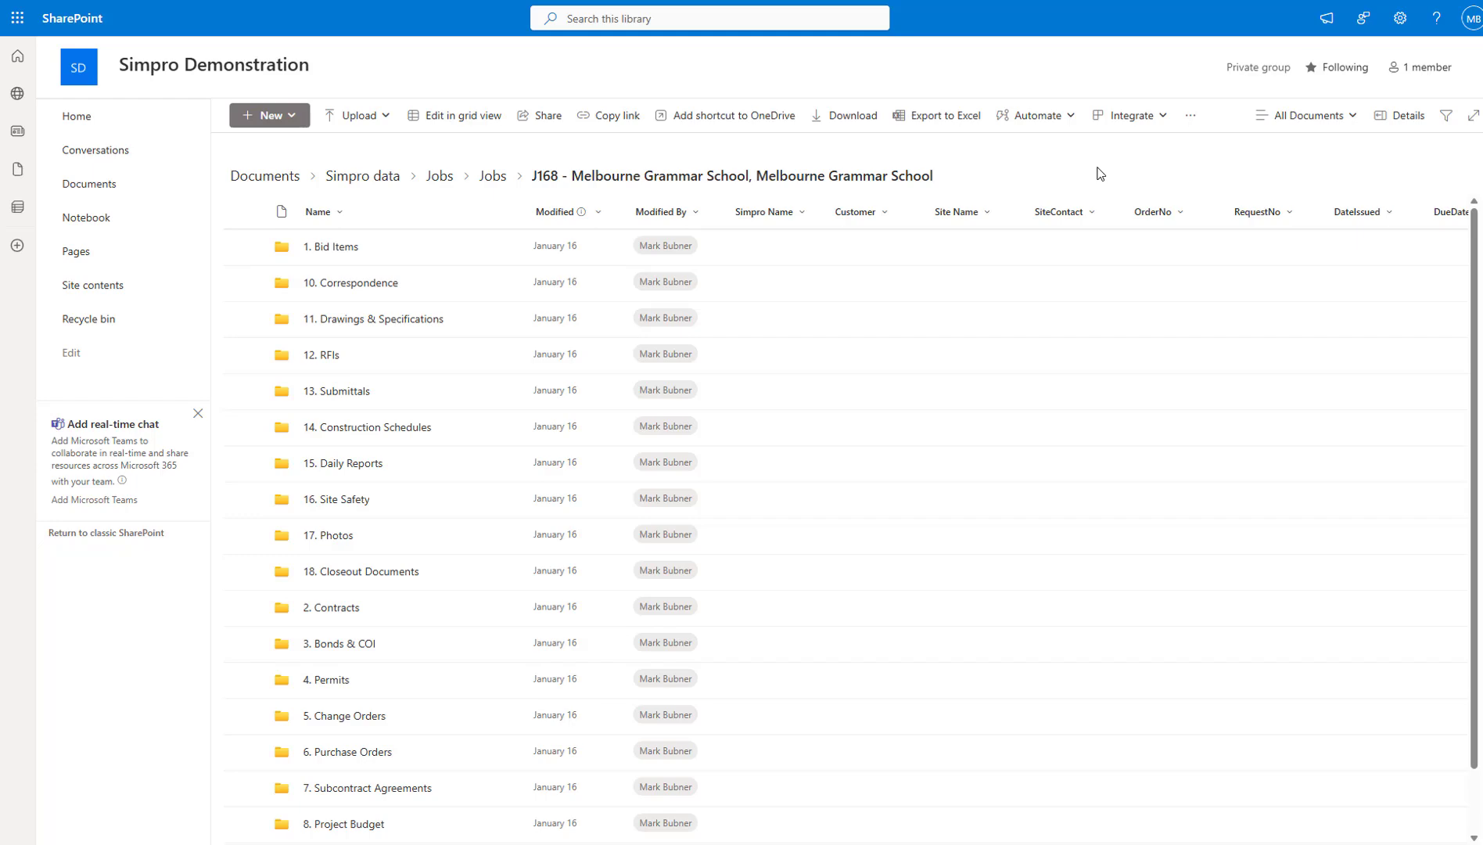
pyautogui.click(241, 0)
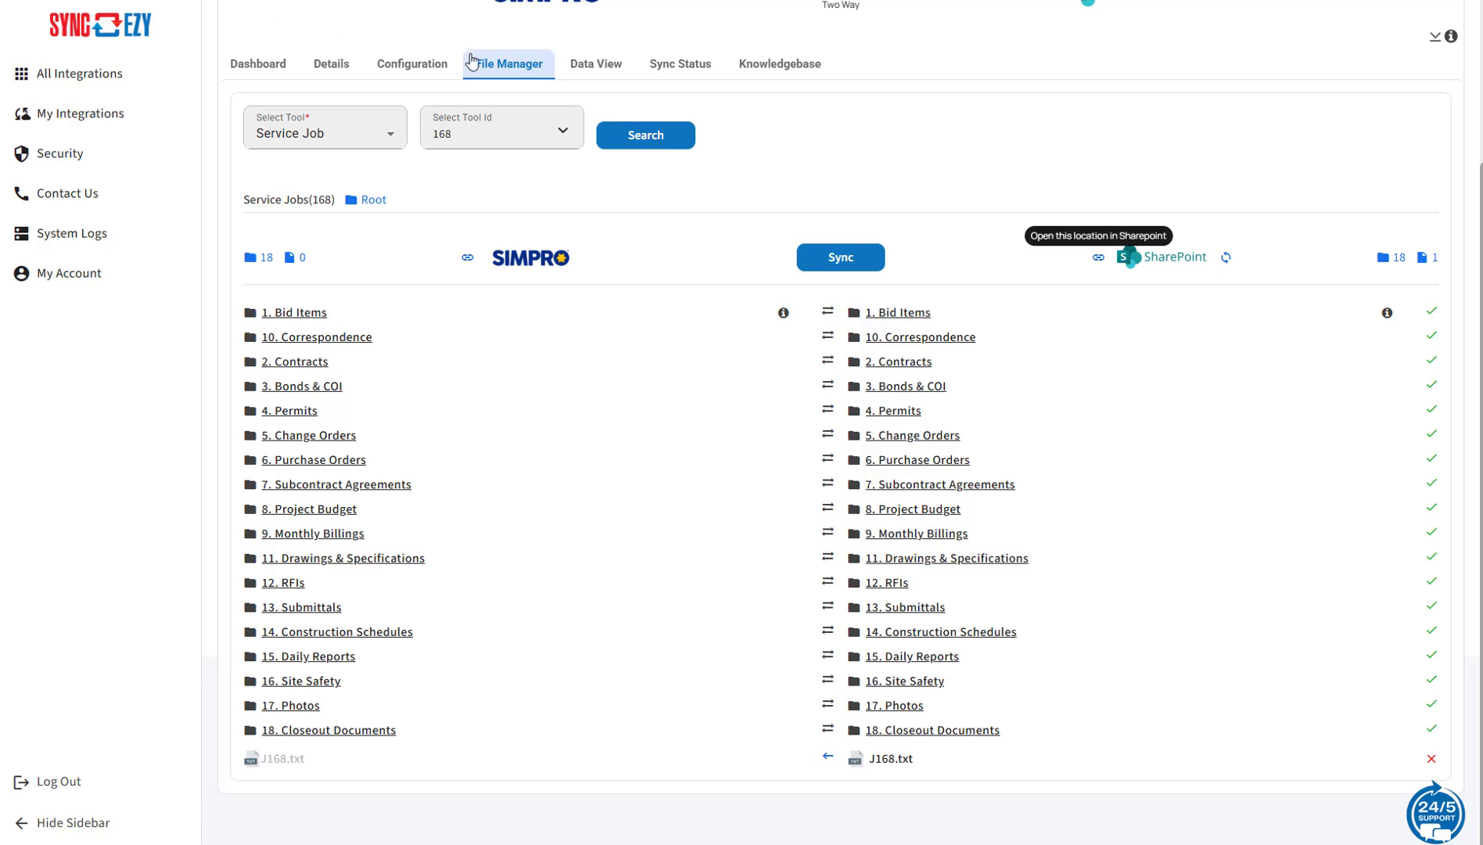
# Show the configurations module's records in the integration's data view.
pyautogui.click(597, 72)
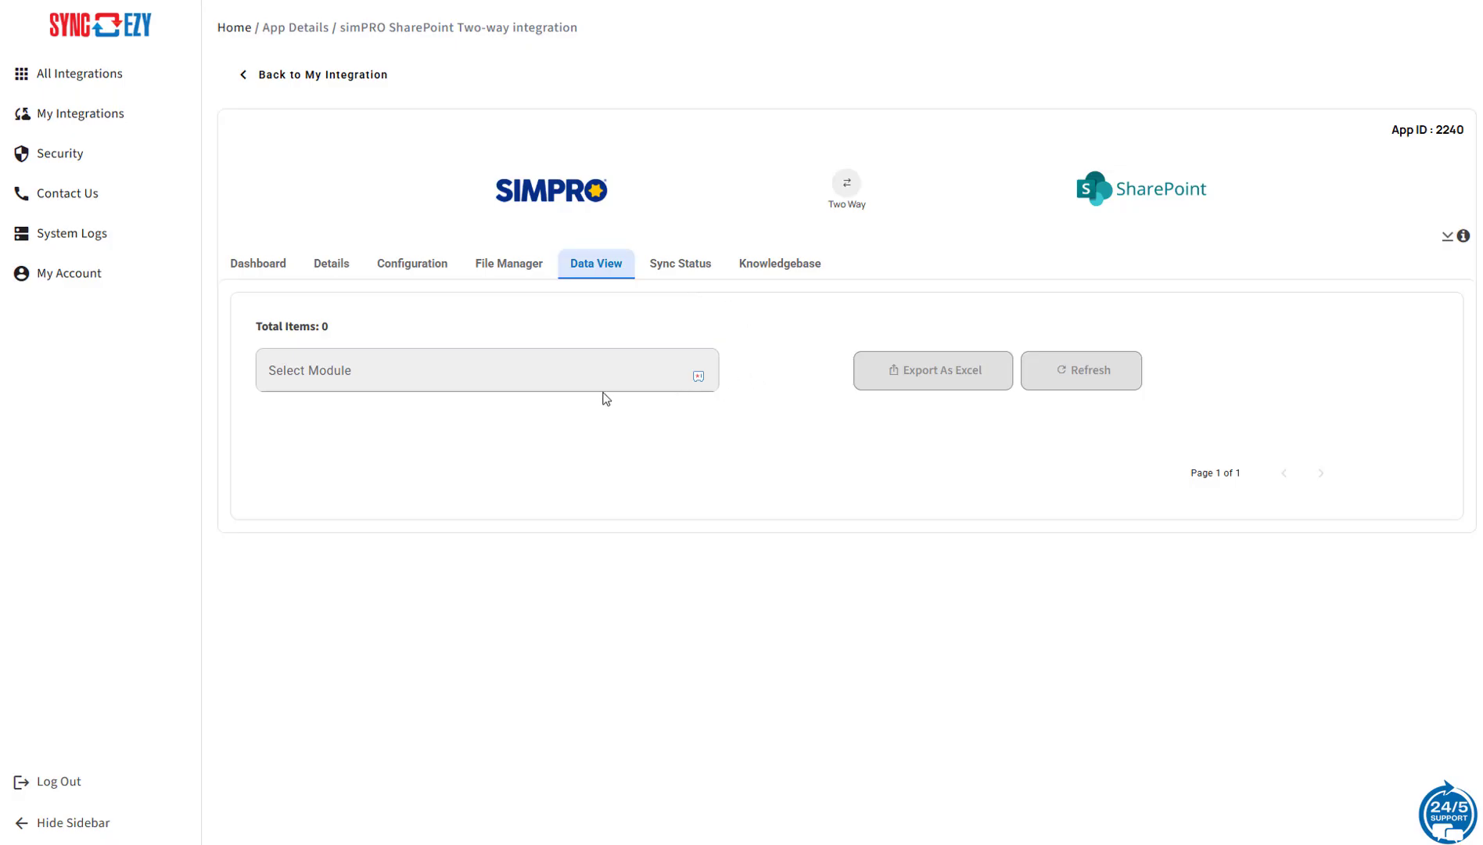
pyautogui.click(592, 378)
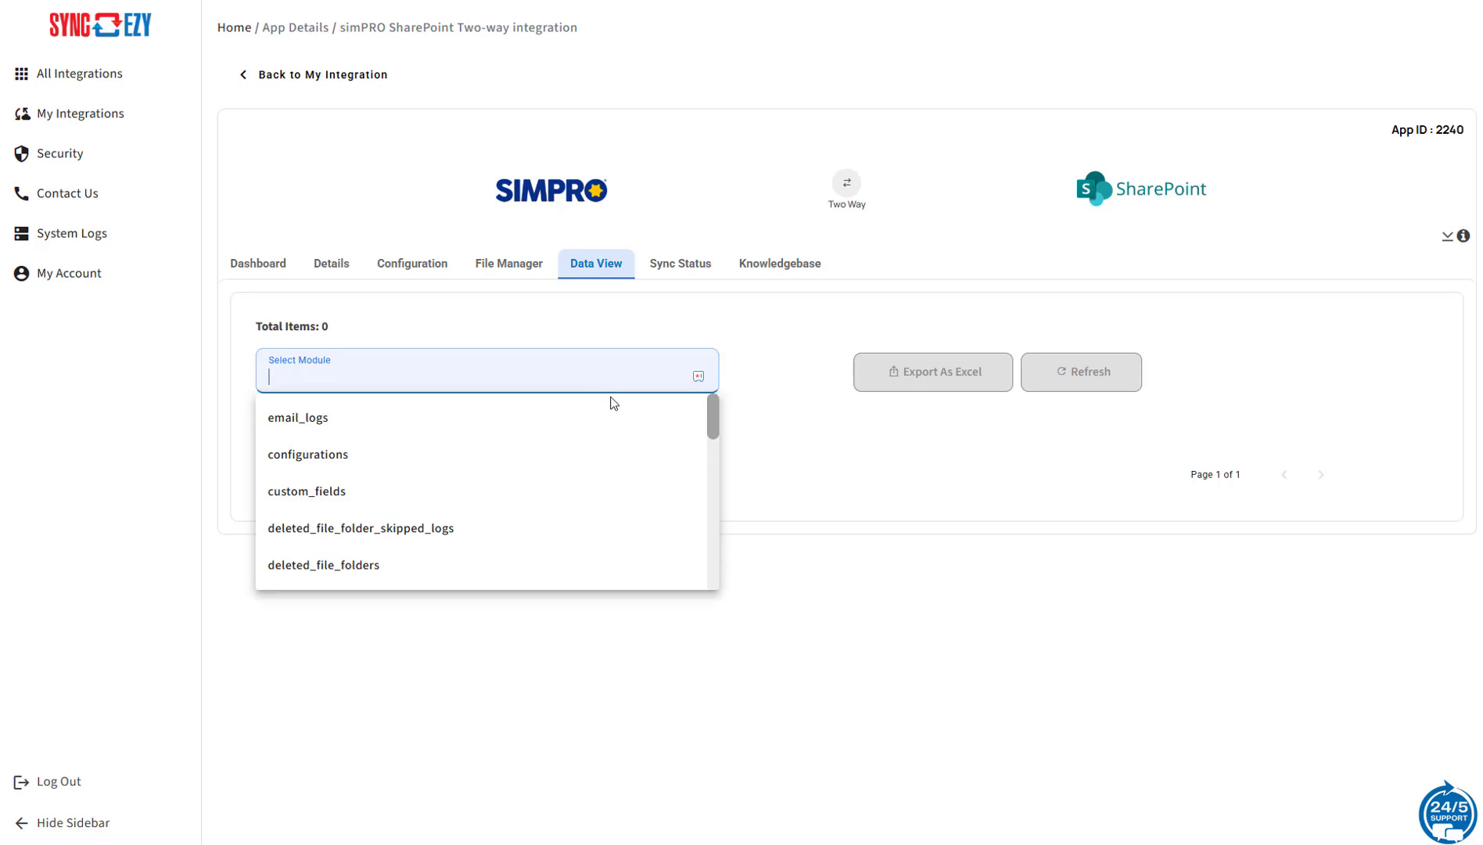
pyautogui.click(598, 467)
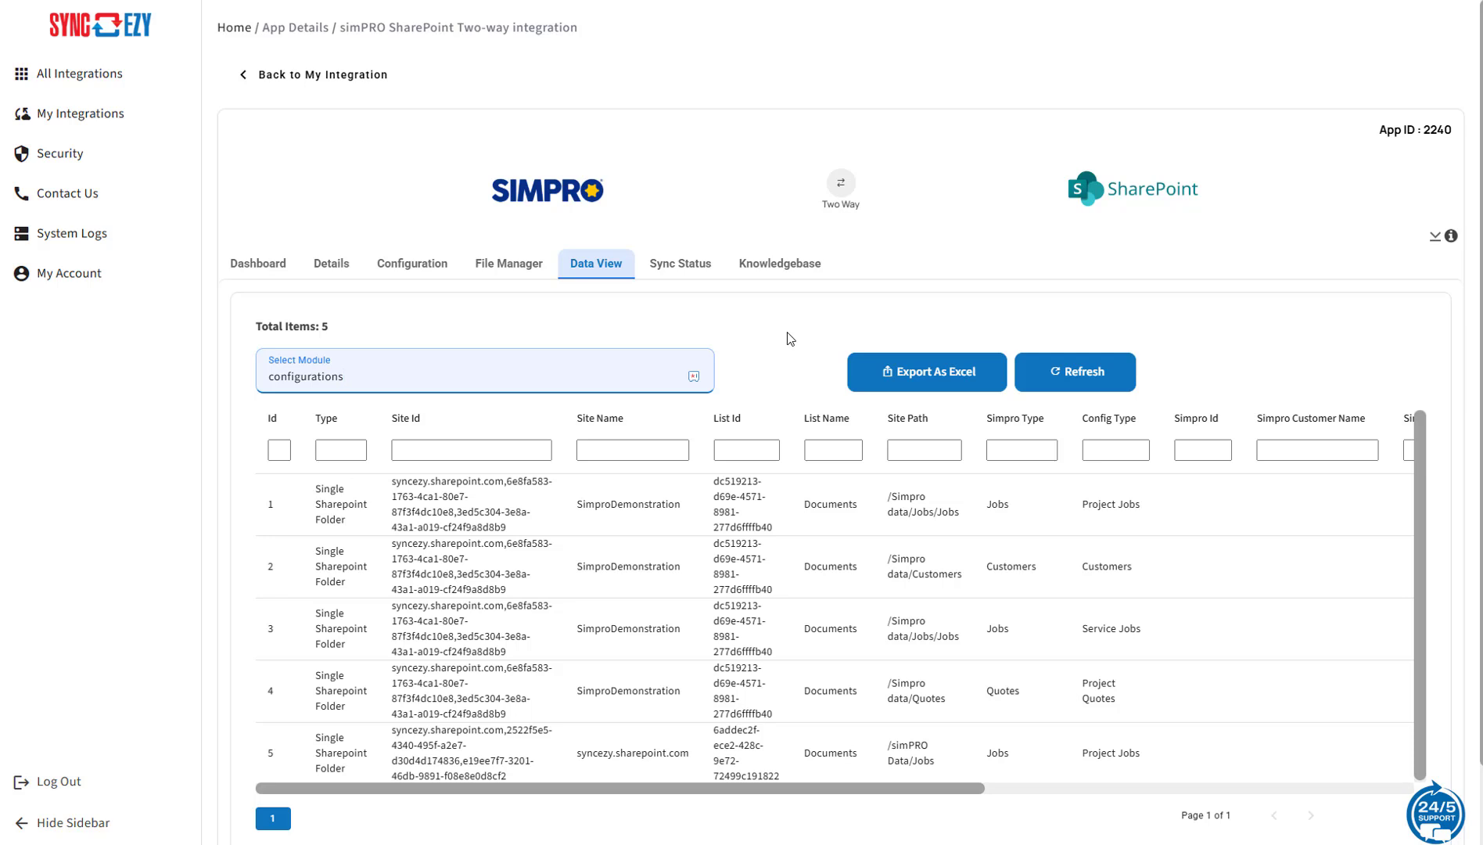
# Review the integration's sync status log and its SimPRO to SharePoint FAQ article, and return to the integration portal.
pyautogui.click(686, 274)
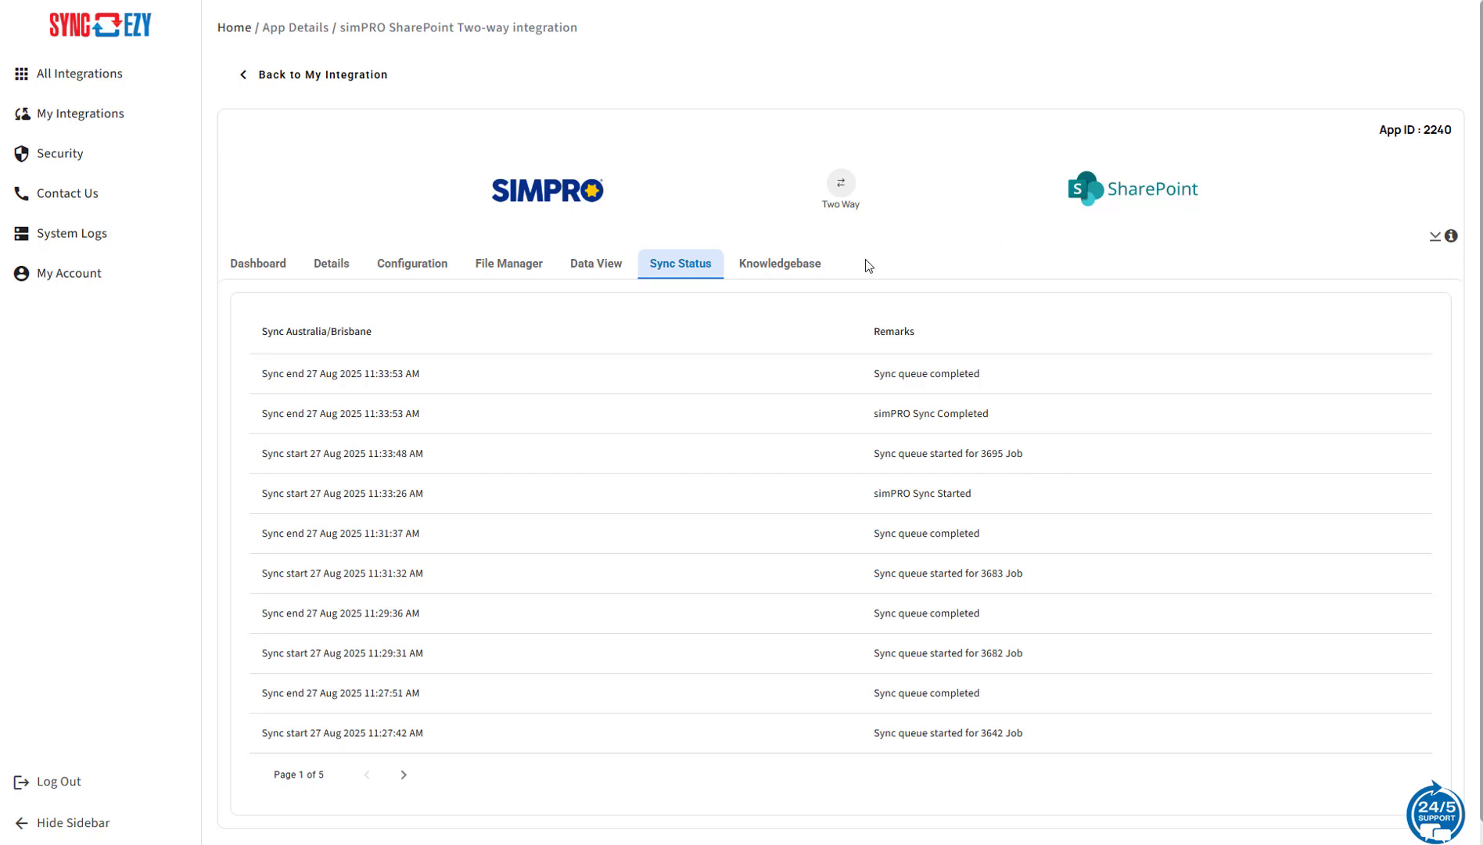
pyautogui.click(791, 270)
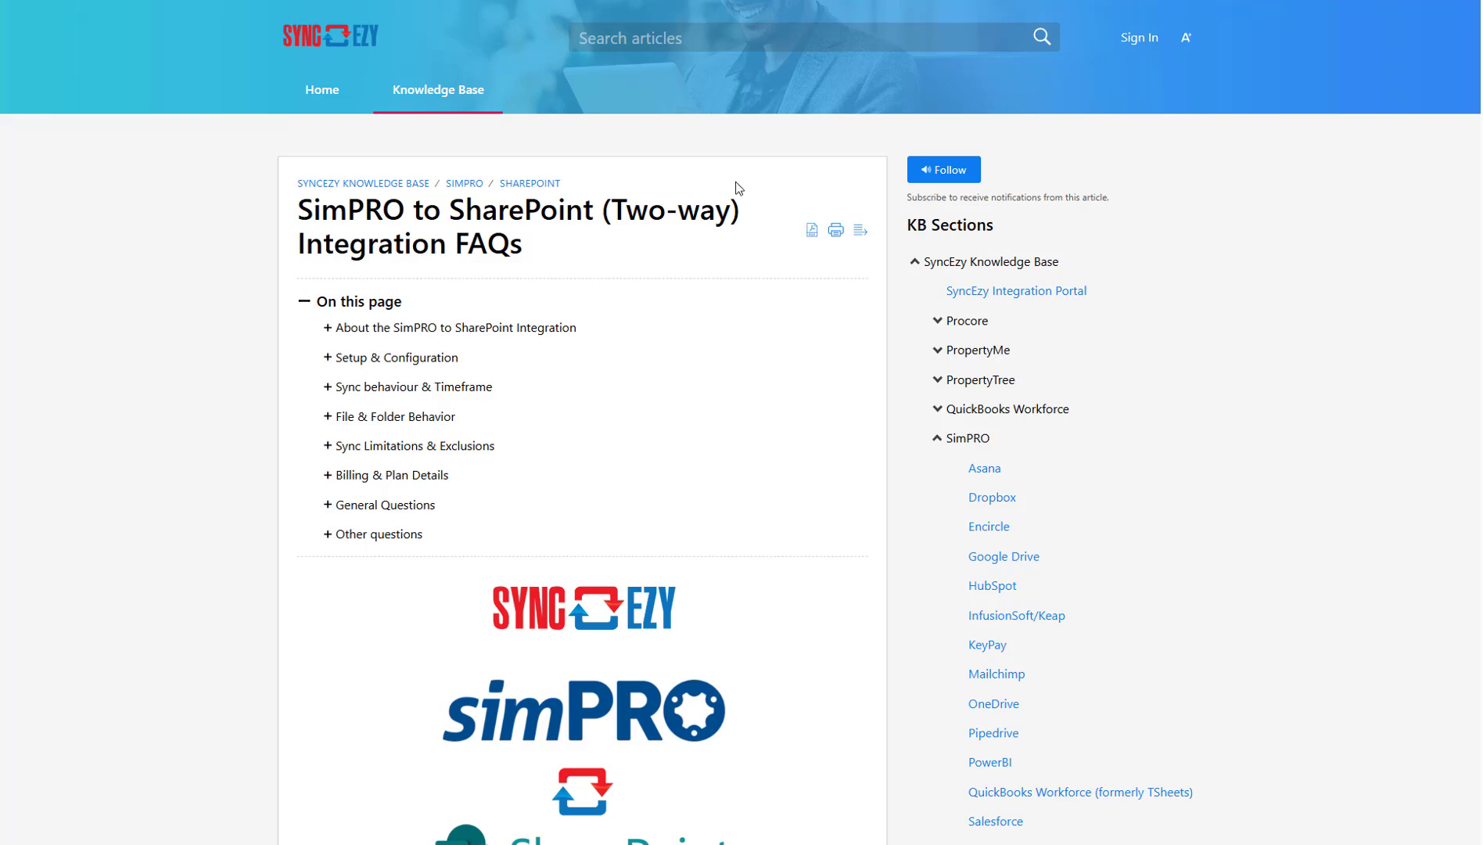
pyautogui.click(302, 1)
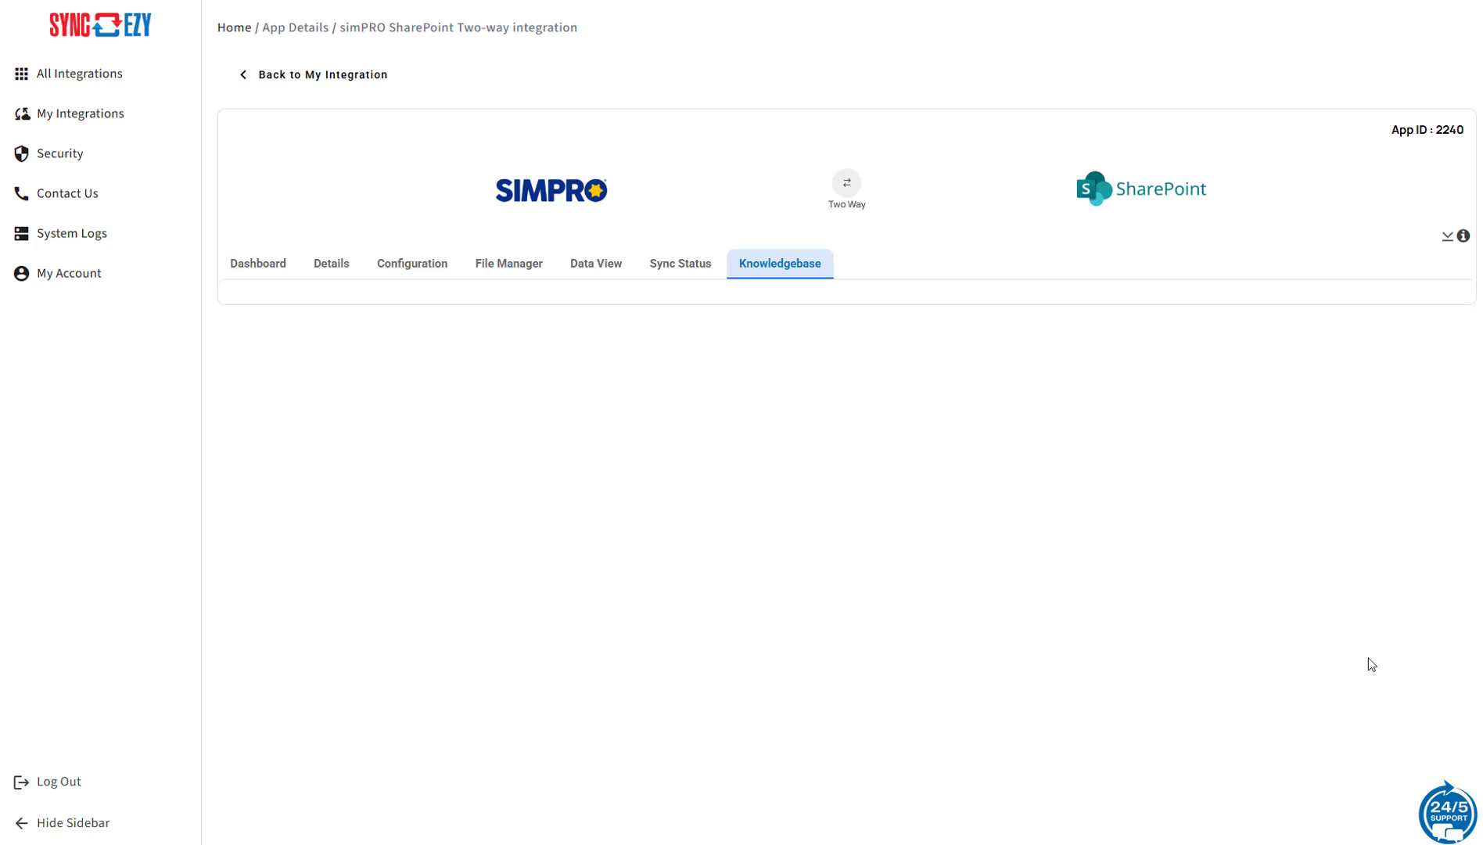
# Open the SyncEzy support chat and the contact page with its email inquiry form.
pyautogui.click(1444, 825)
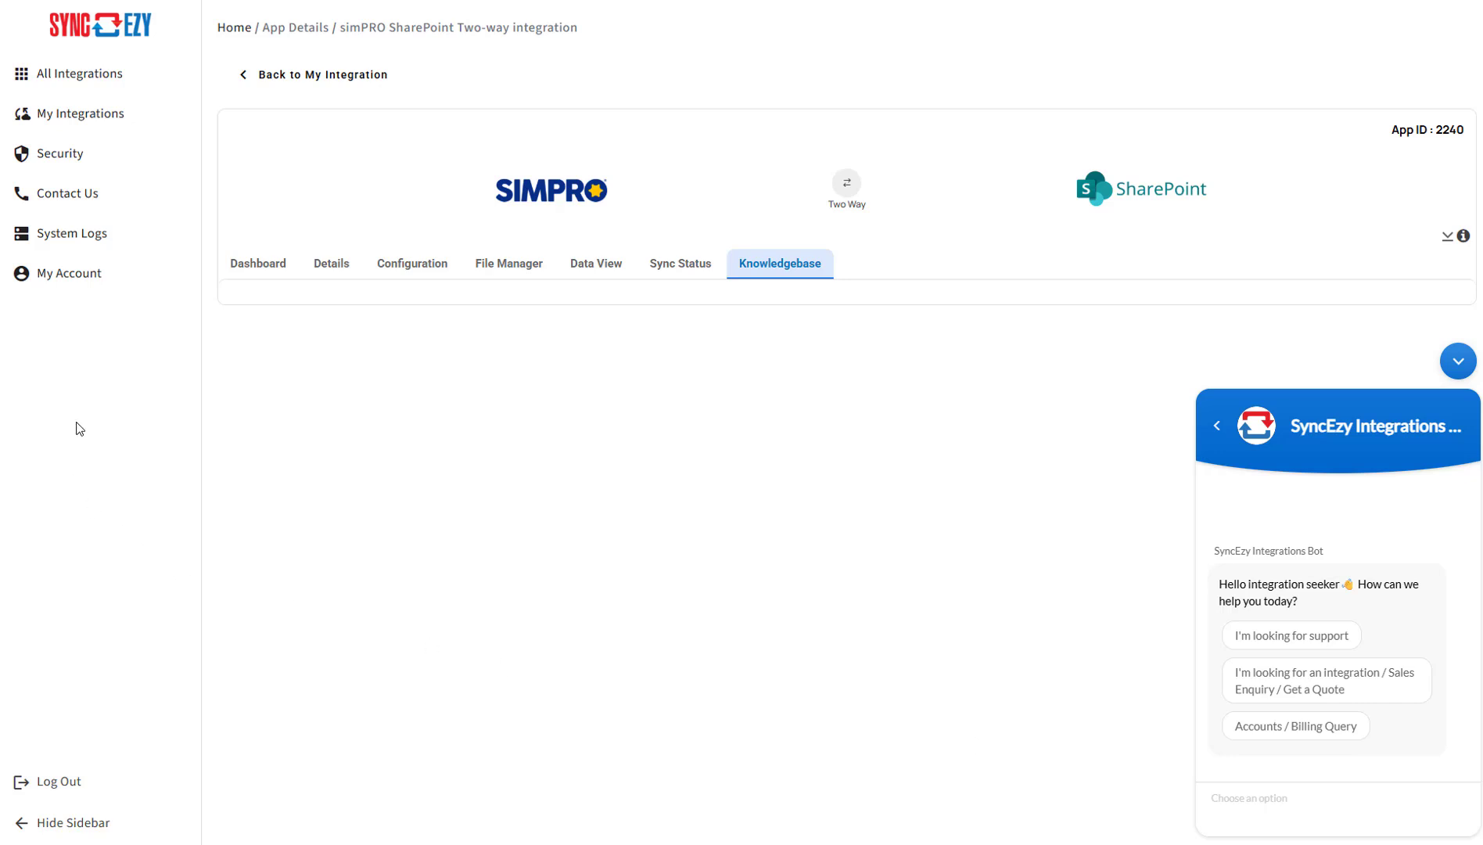
pyautogui.click(93, 198)
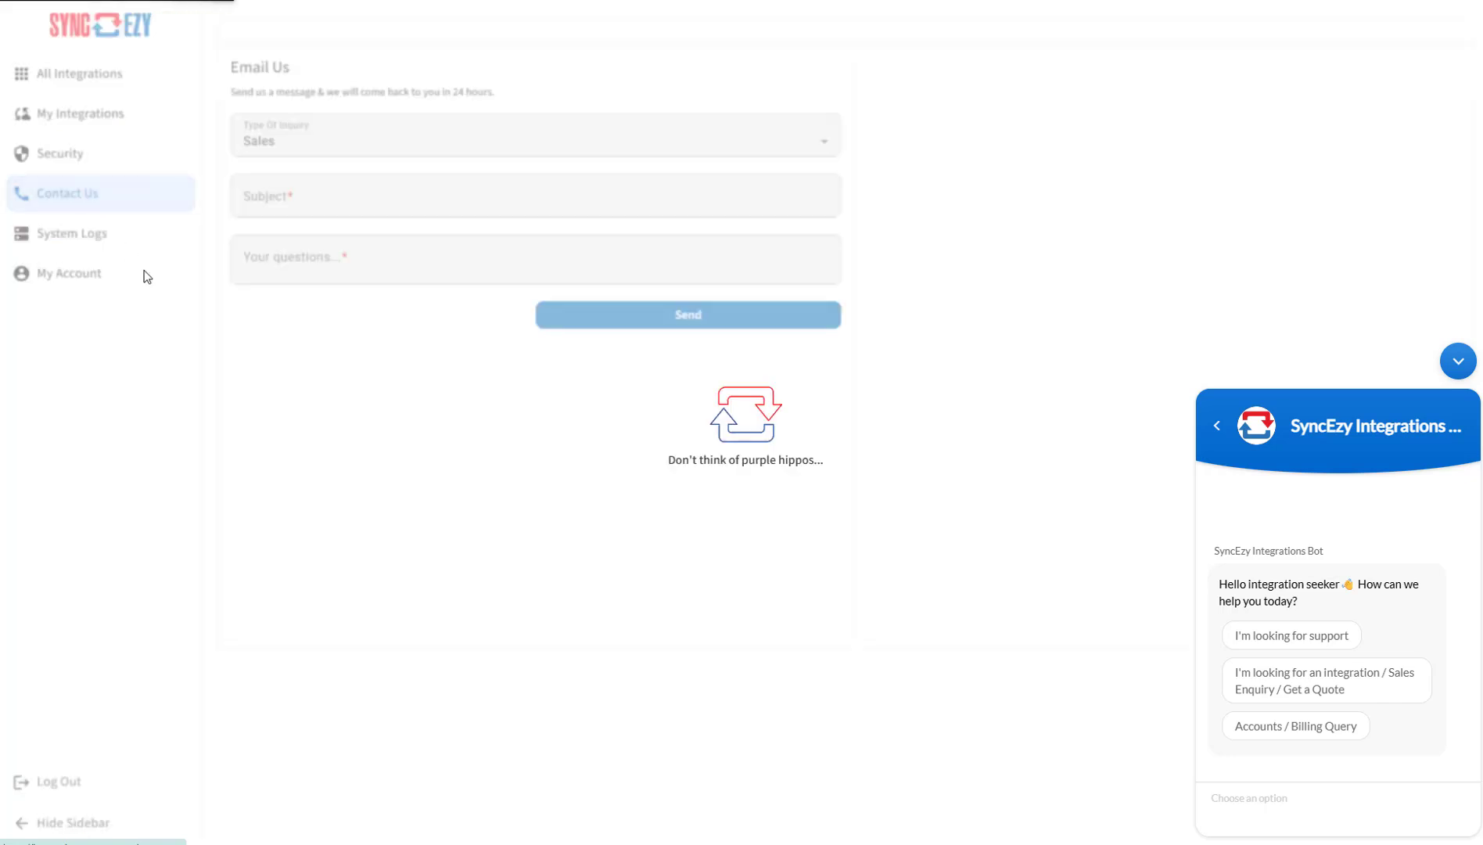